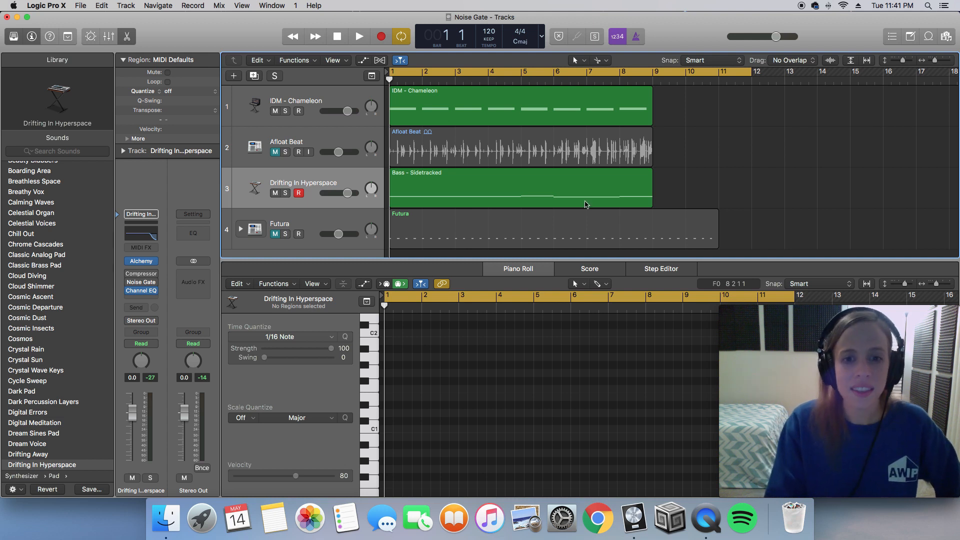
Play back the arrangement to hear the IDM - Chameleon and Drifting In Hyperspace tracks, selecting each track in turn
click(307, 182)
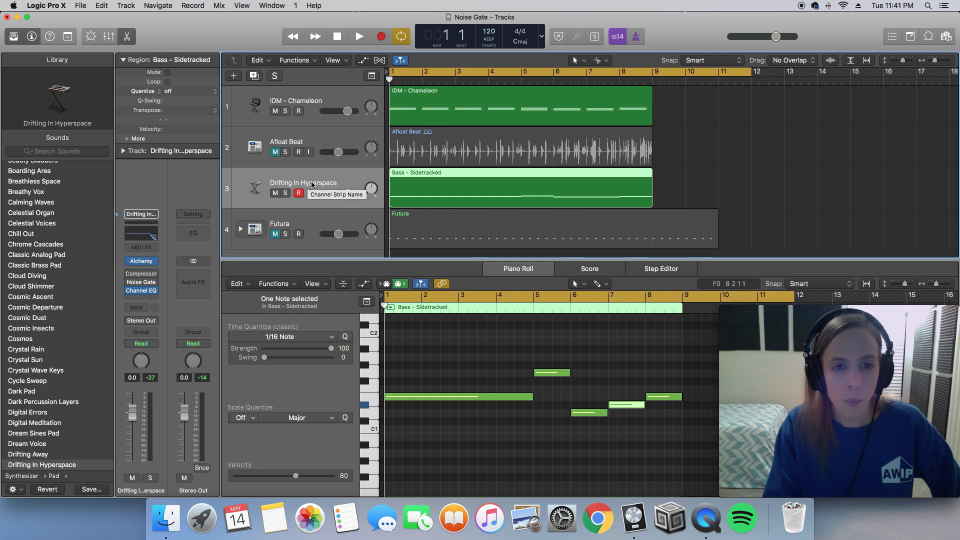
click(344, 95)
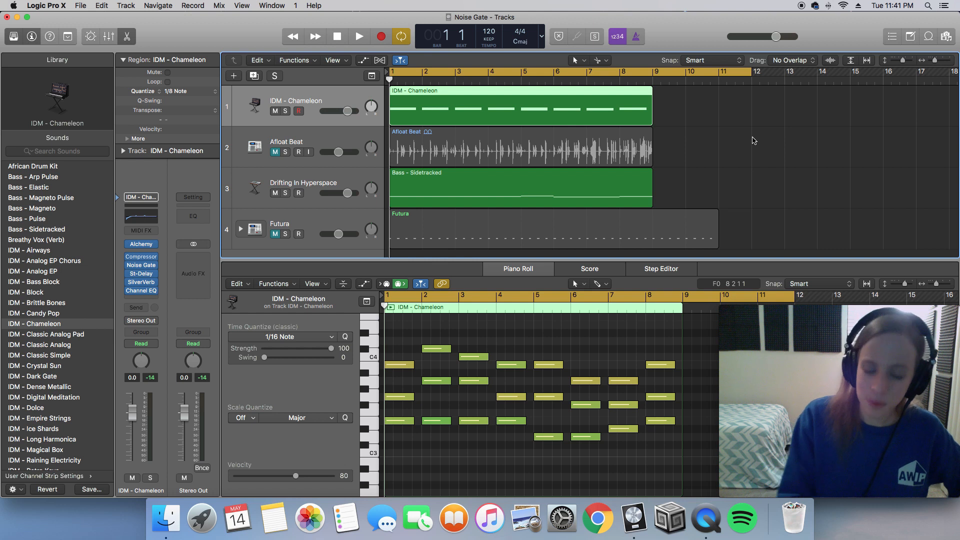
key(space)
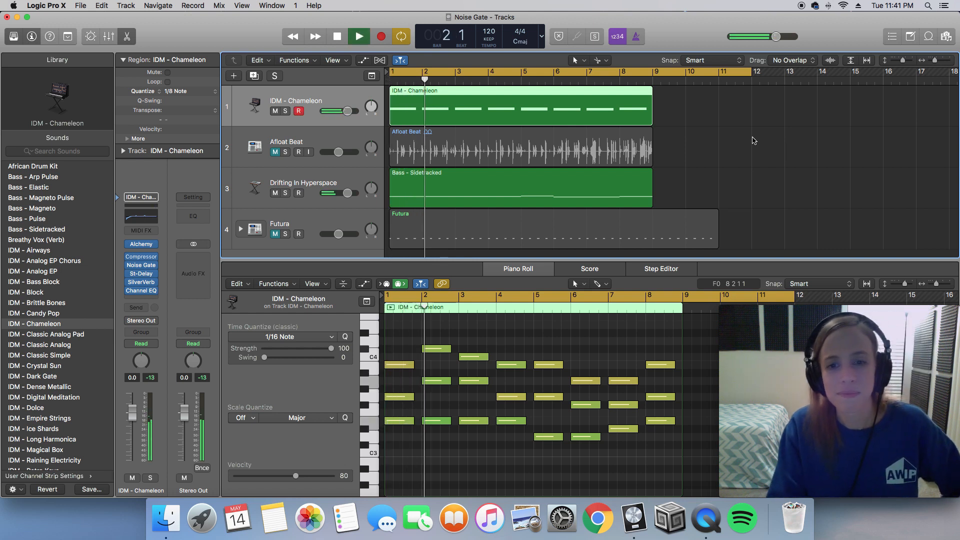
click(351, 180)
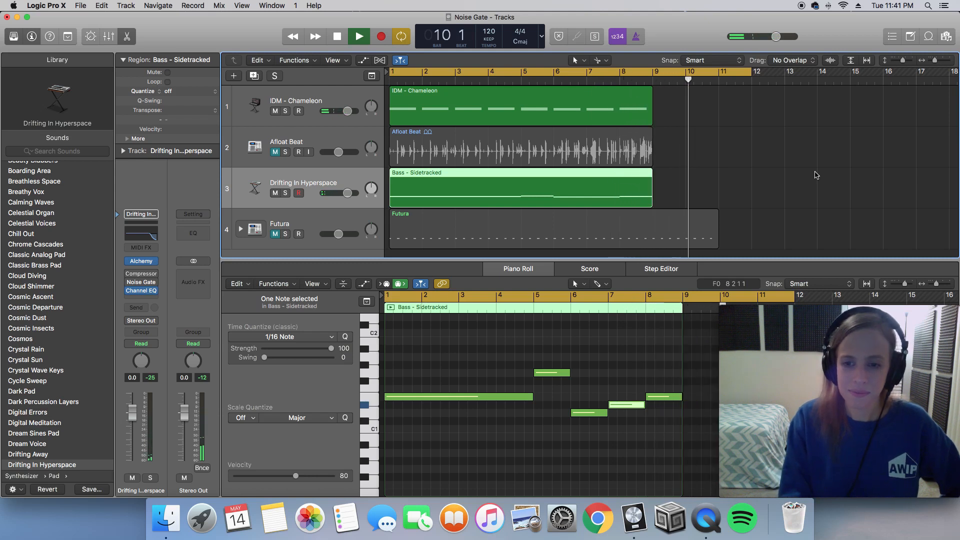
key(space)
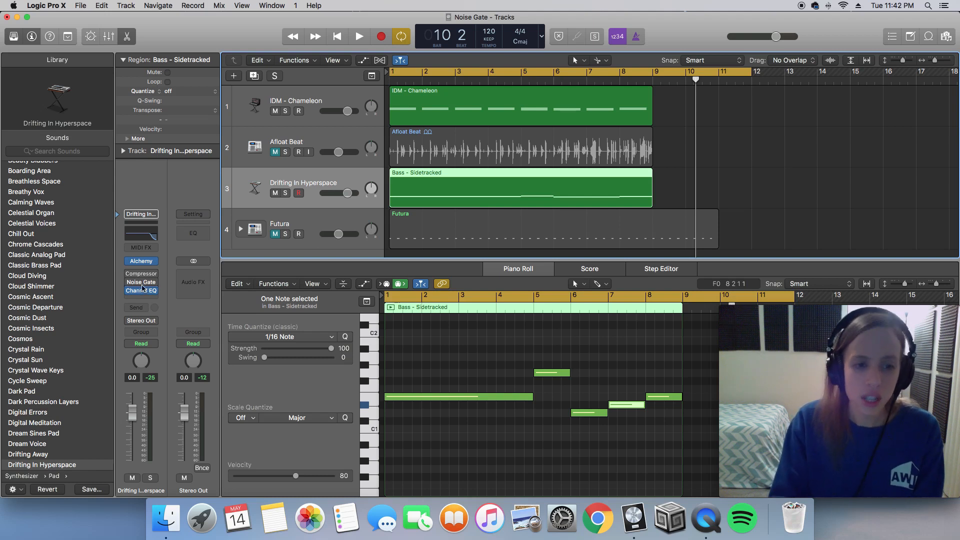
Open the Noise Gate on the Drifting In Hyperspace track and compare its Gate and Ducker modes
mouse_move(131, 285)
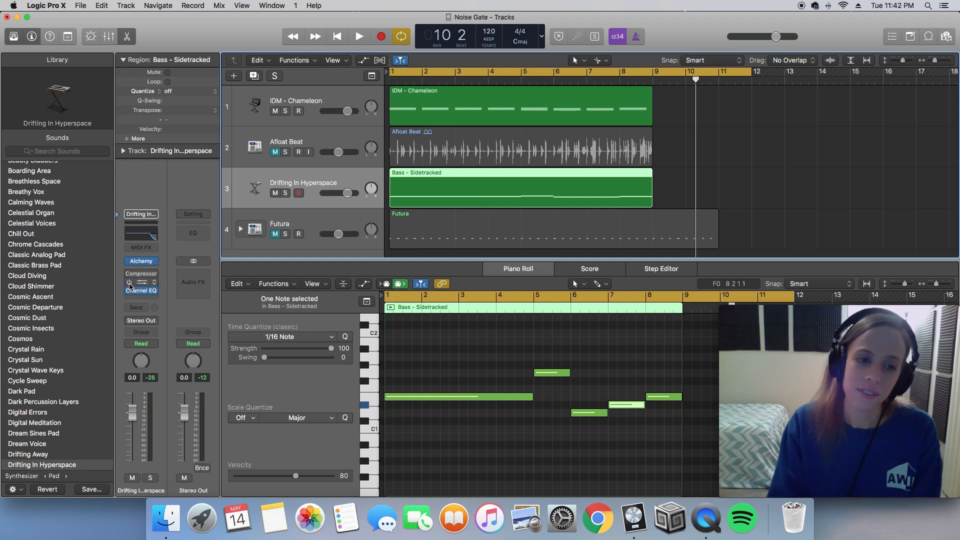
click(143, 283)
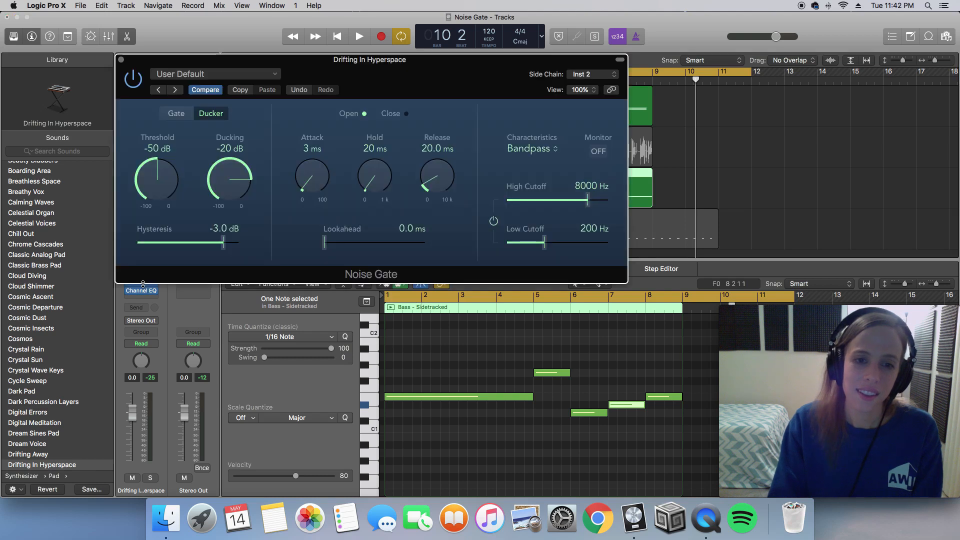
click(174, 118)
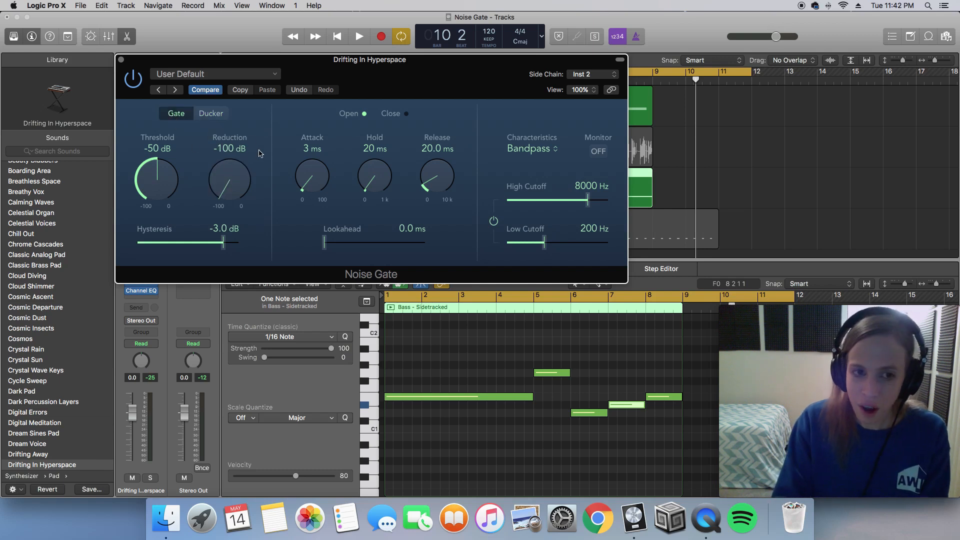
click(220, 117)
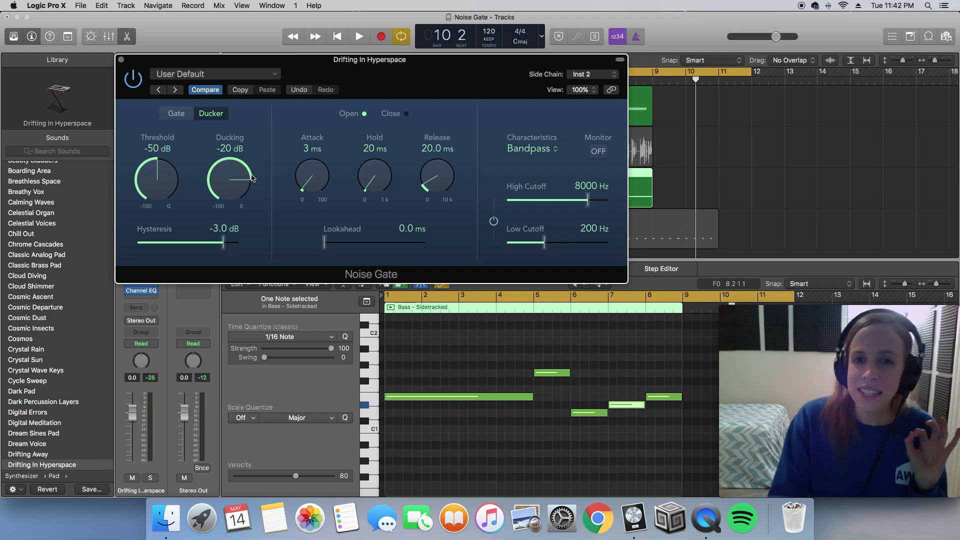
Set the project tempo to 50 BPM and switch the Noise Gate to Gate mode
double_click(488, 32)
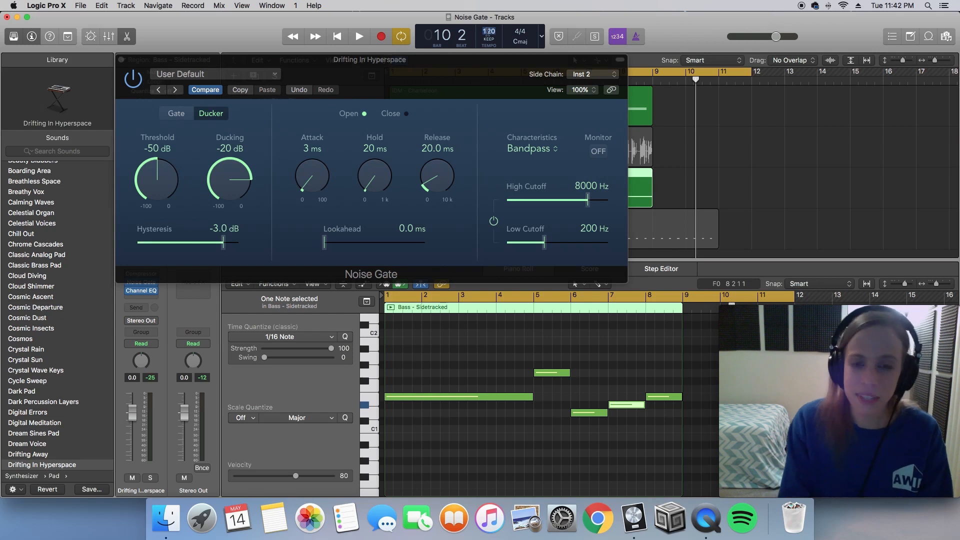
text(50)
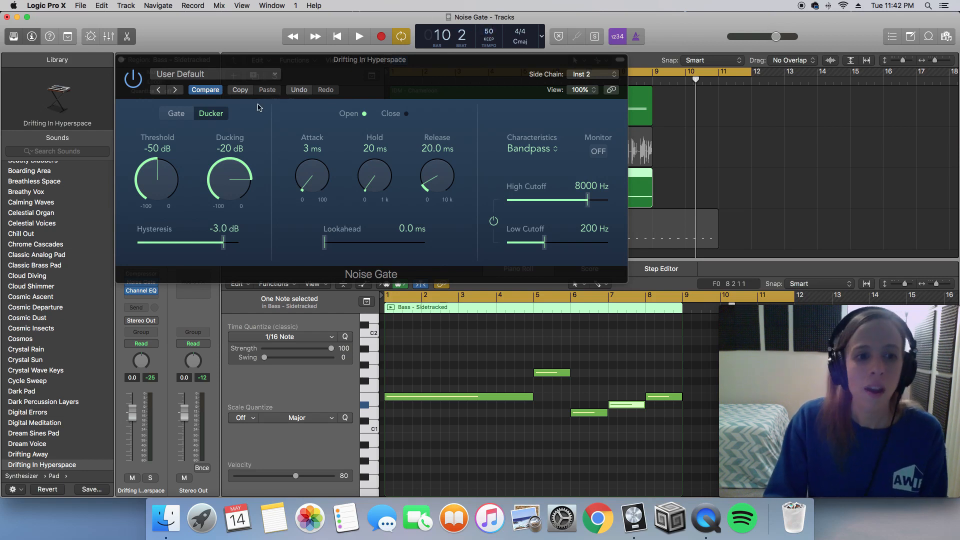
click(177, 118)
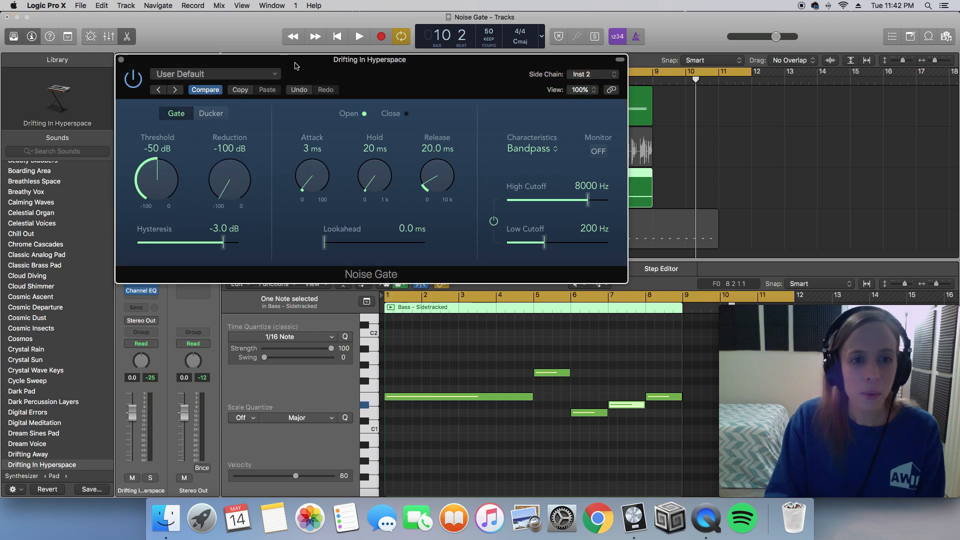
Mute the IDM - Chameleon track and close the Noise Gate window
drag(308, 74, 309, 147)
click(275, 111)
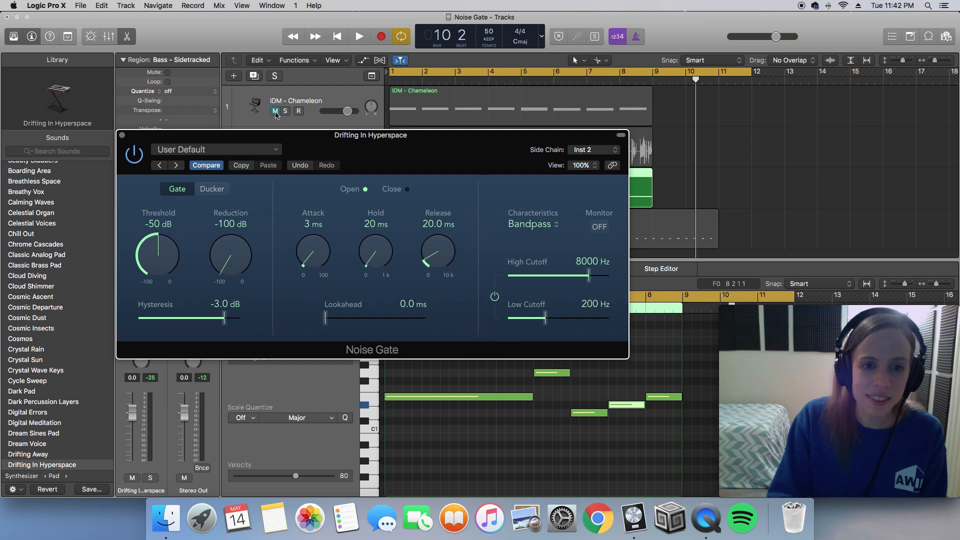
drag(302, 144, 303, 77)
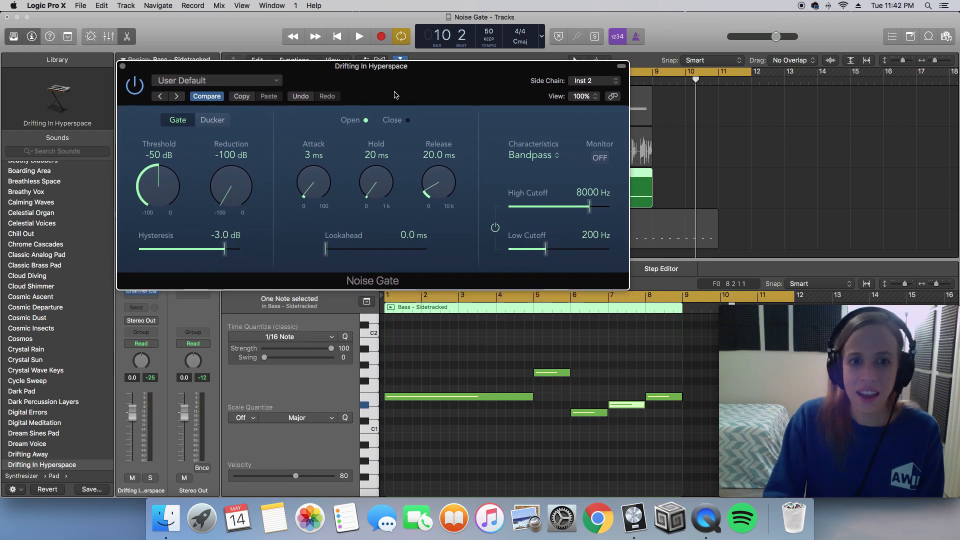
drag(394, 95, 403, 308)
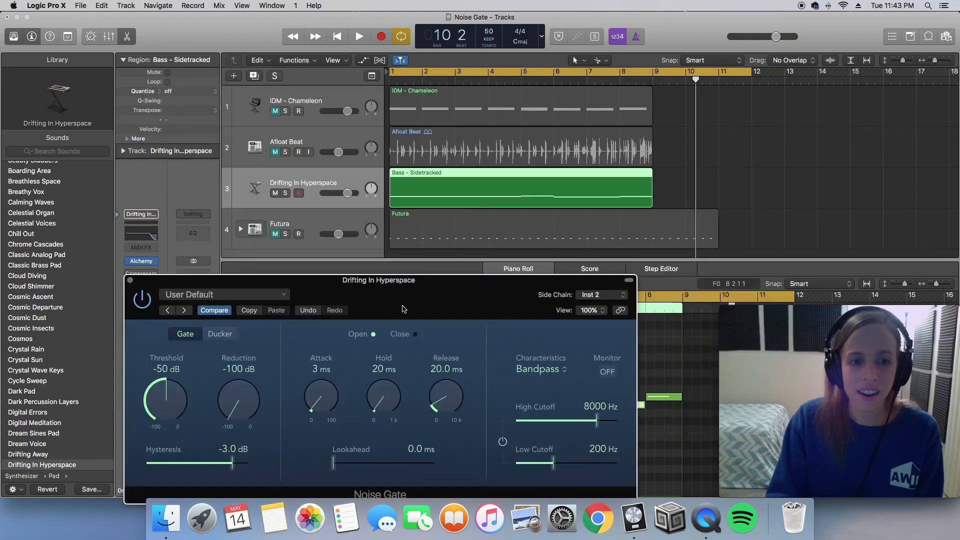
click(130, 282)
Unmute the Futura kick track and play it back together with Drifting In Hyperspace
click(313, 219)
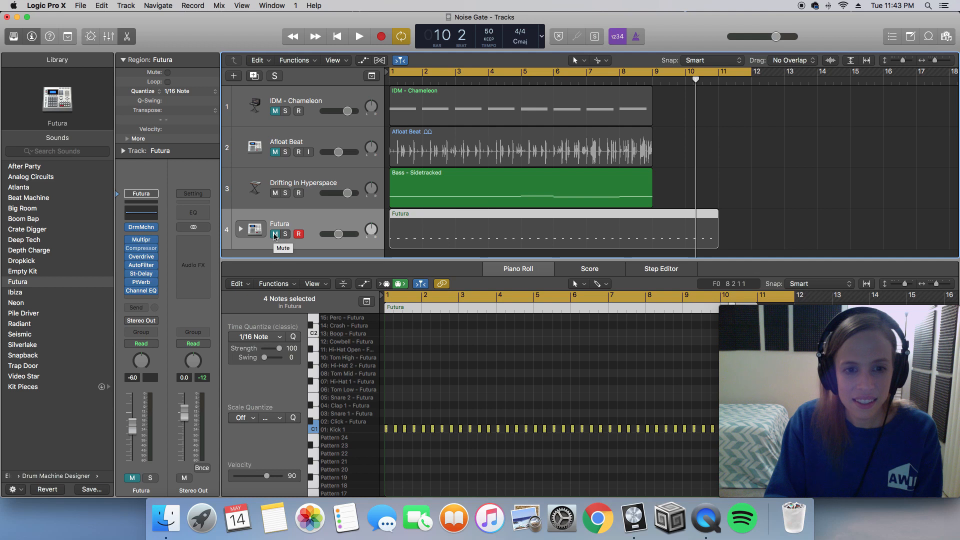
click(275, 234)
click(331, 177)
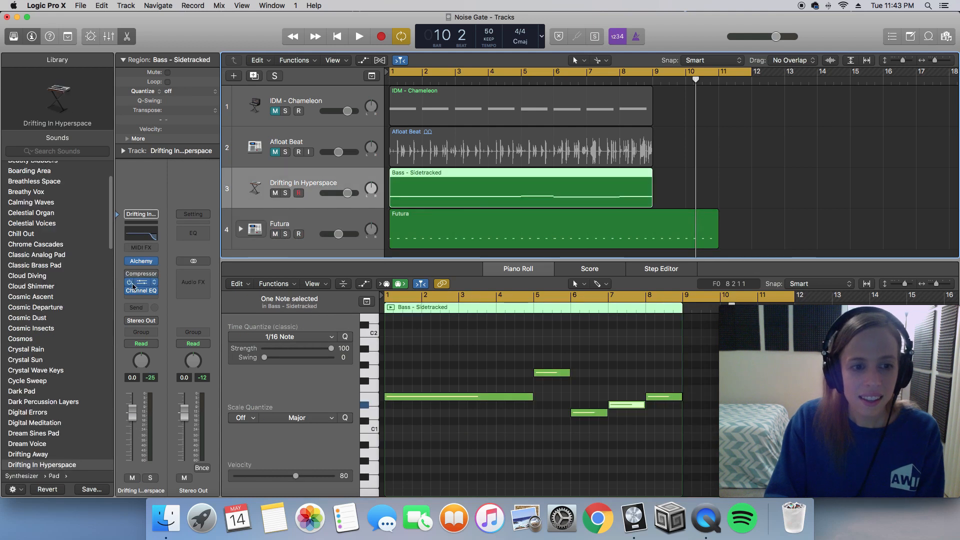
click(321, 218)
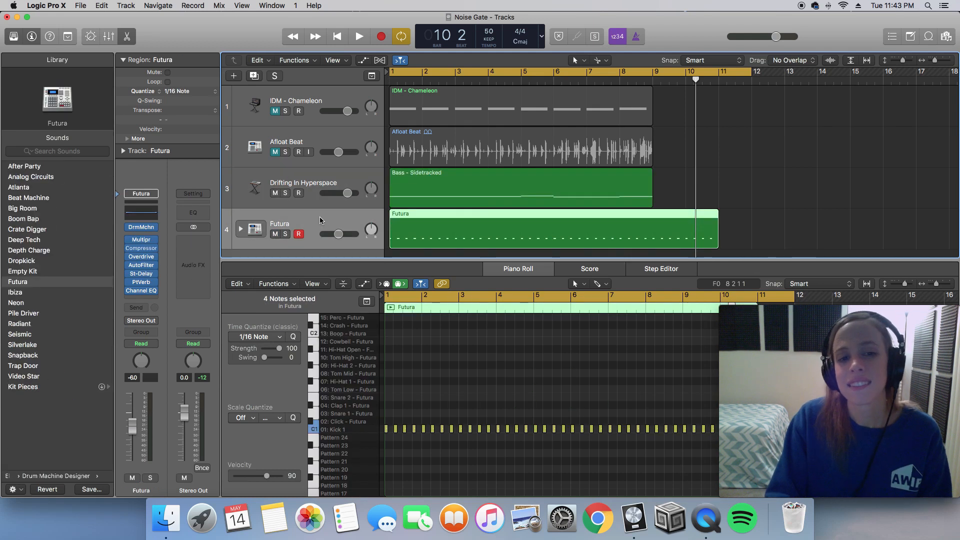
key(space)
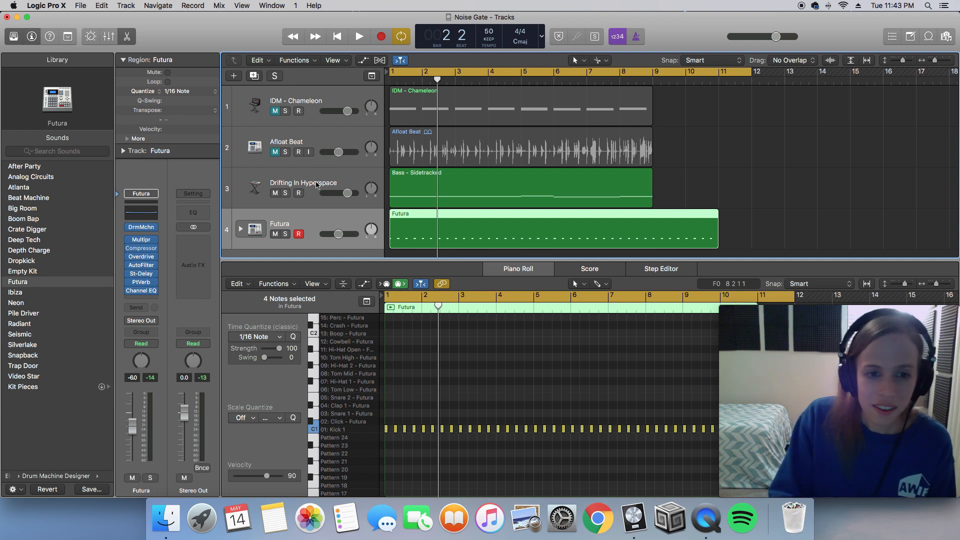
Reopen the Noise Gate on the Drifting In Hyperspace track and play back its effect in Gate mode
click(309, 182)
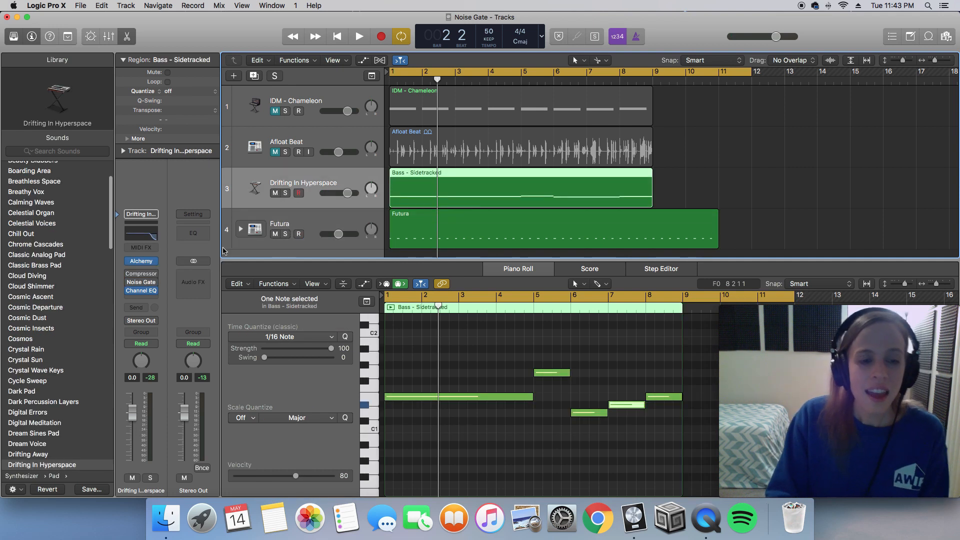
click(140, 283)
drag(316, 283, 302, 68)
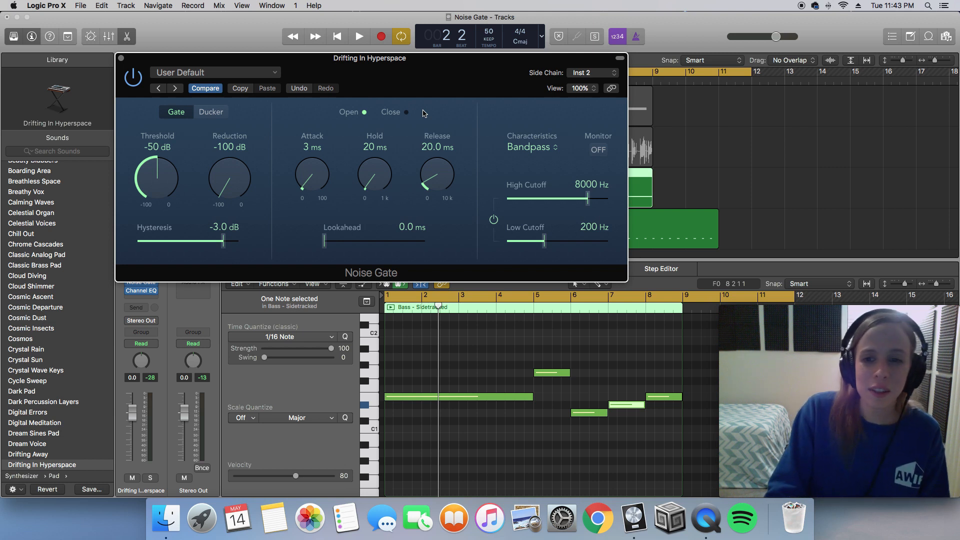
key(space)
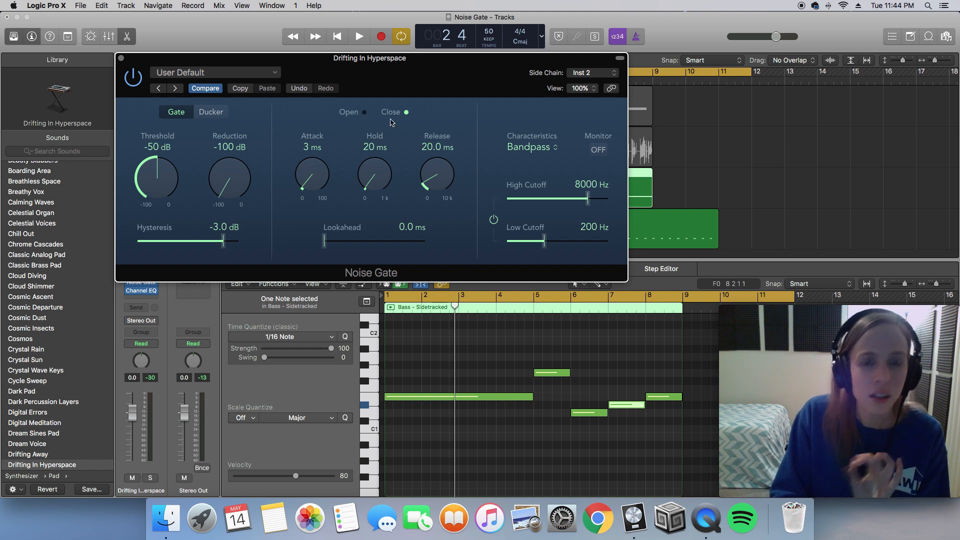
Switch the Noise Gate to Ducker mode and set Ducking to -69 dB while listening to playback
click(211, 113)
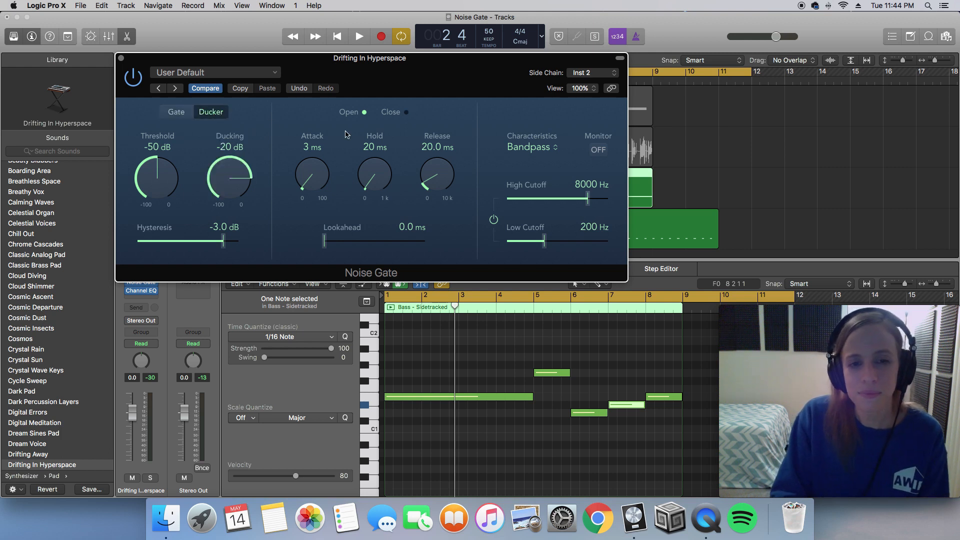
key(space)
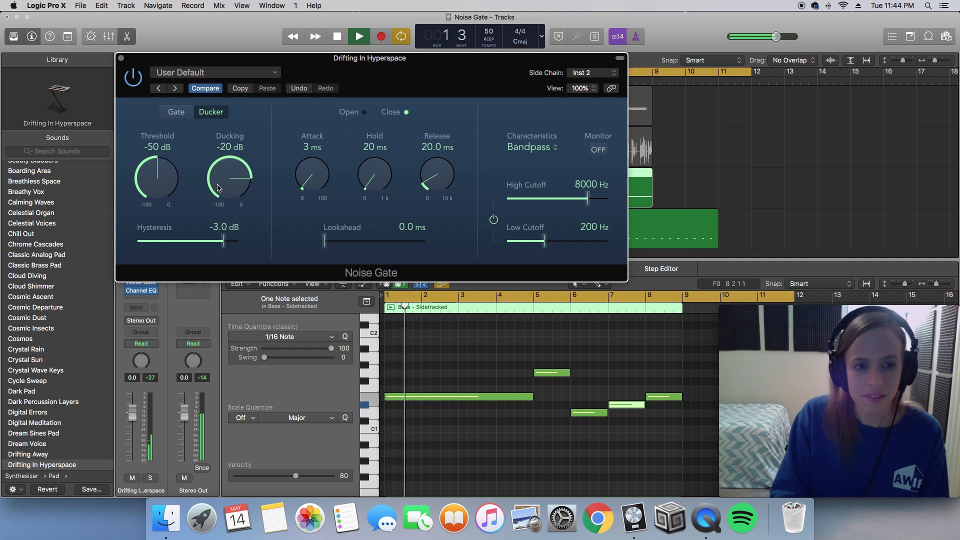
drag(217, 188, 215, 230)
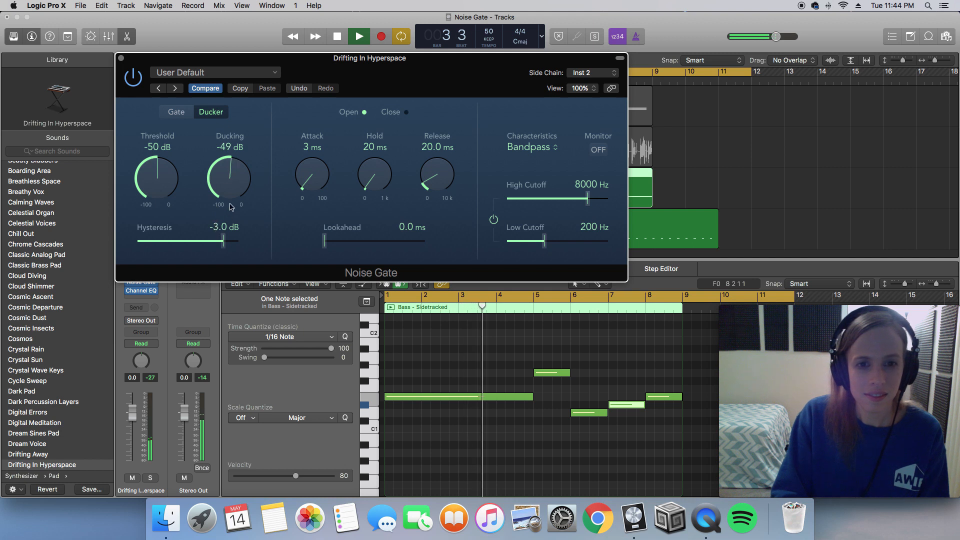
drag(227, 186, 223, 215)
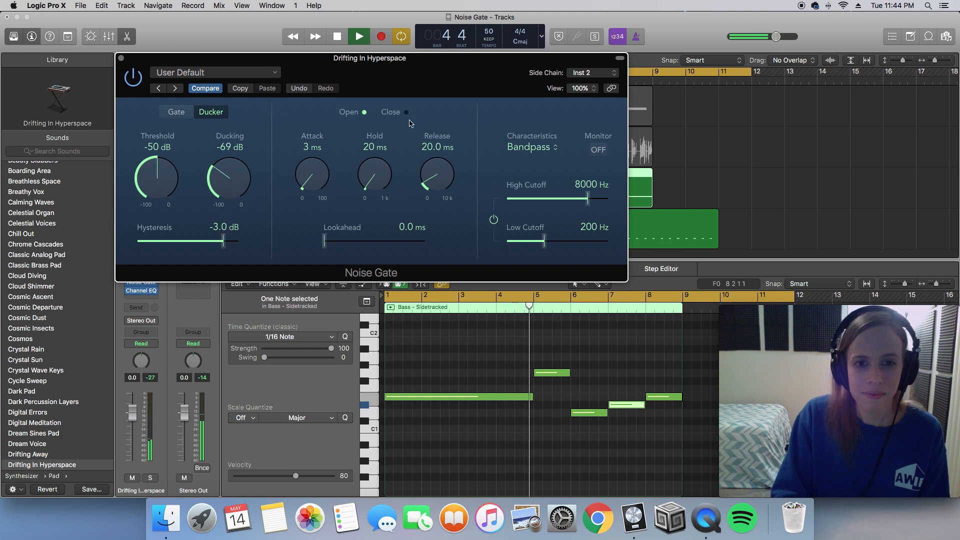
key(space)
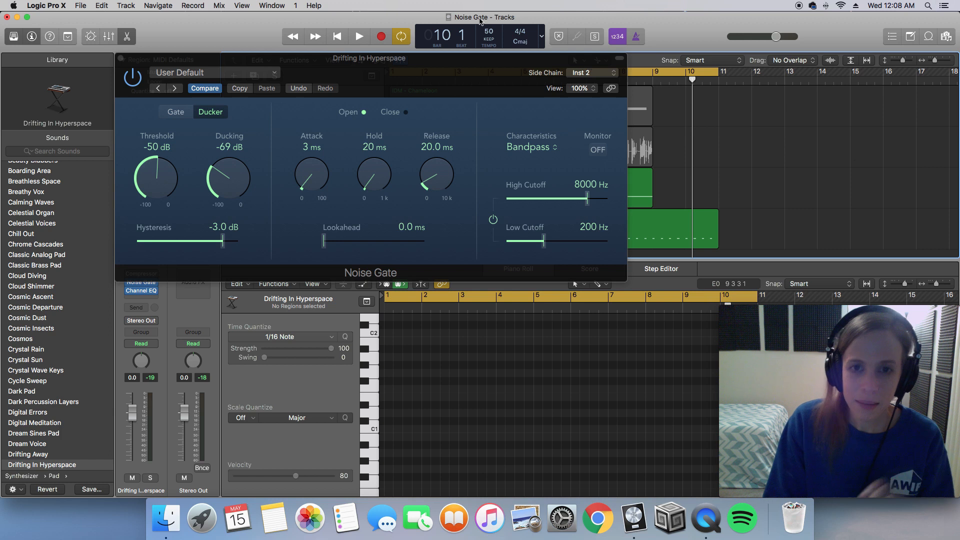
Set the project tempo to 120 BPM and choose Kick 1 - Futura (Inst 2) as the Noise Gate's side chain
double_click(489, 32)
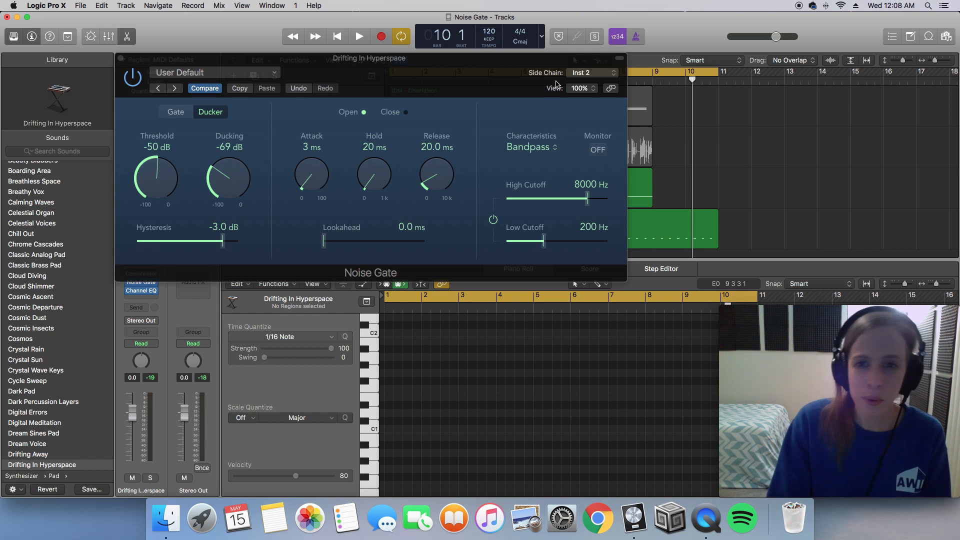
click(593, 74)
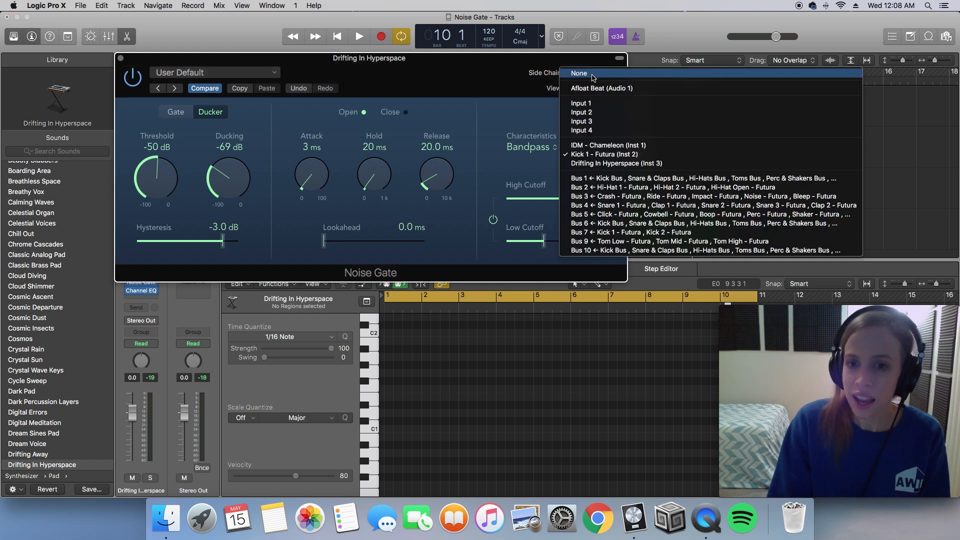
click(598, 155)
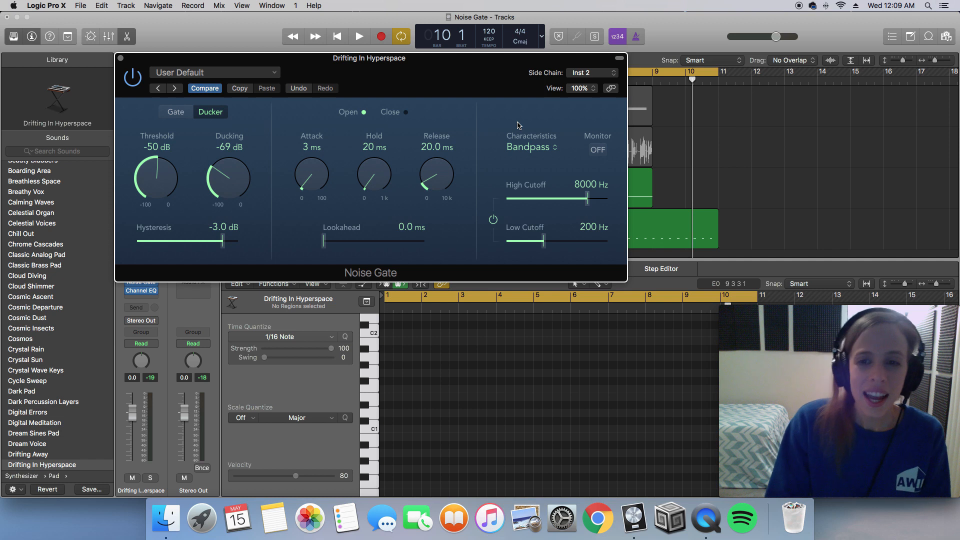
Unmute the IDM - Chameleon track and play back the arrangement with the ducked Drifting In Hyperspace track
drag(440, 74, 442, 174)
click(274, 112)
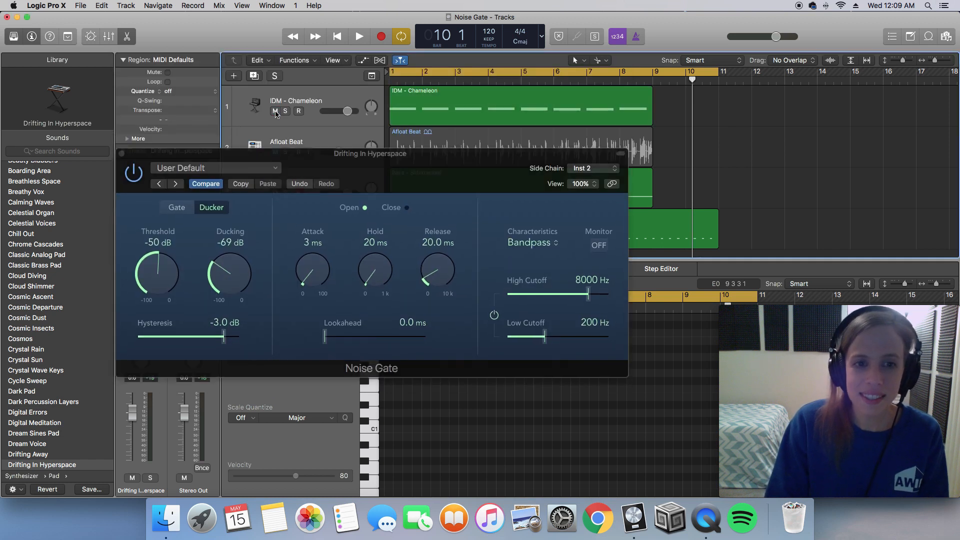
drag(386, 159, 387, 71)
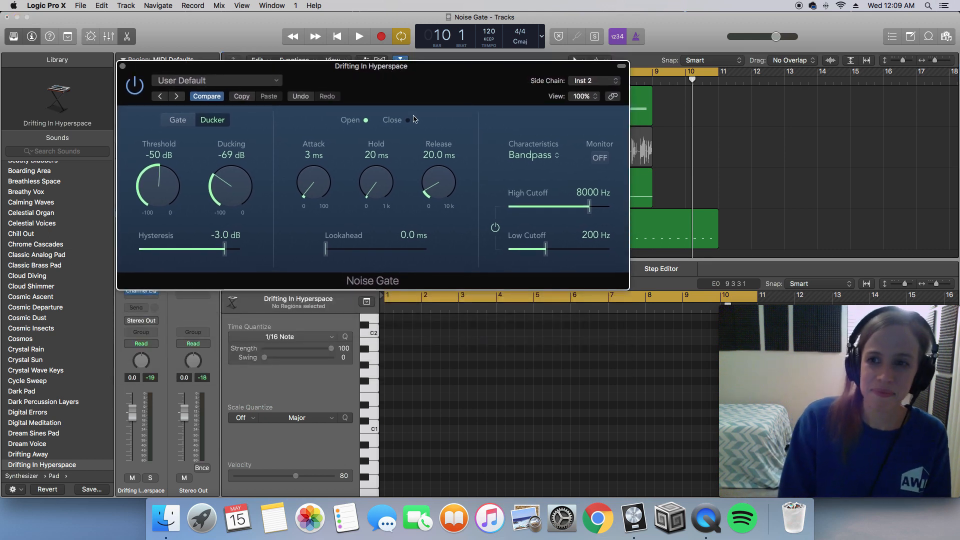
key(space)
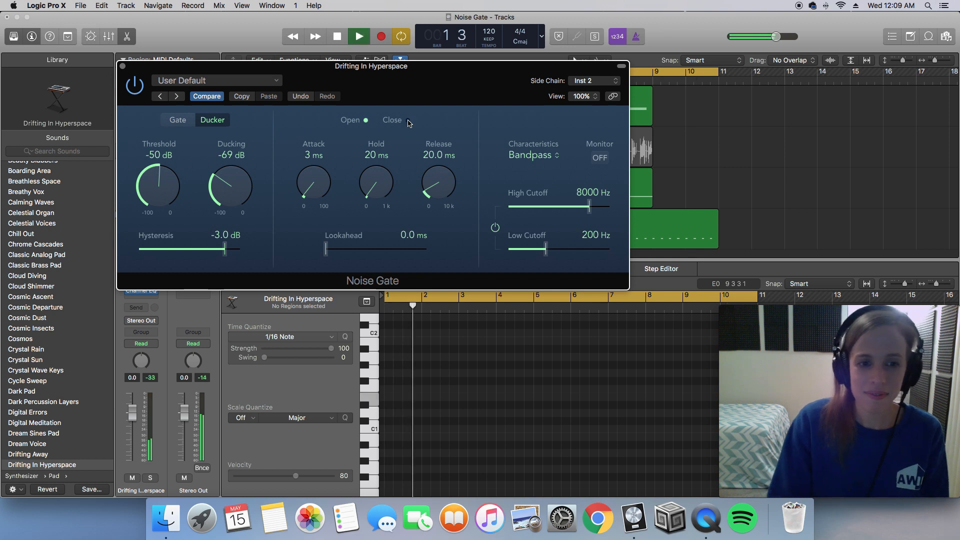
Select the IDM - Chameleon track during playback, keeping the Noise Gate window clear of its track header
drag(335, 70, 339, 159)
click(335, 97)
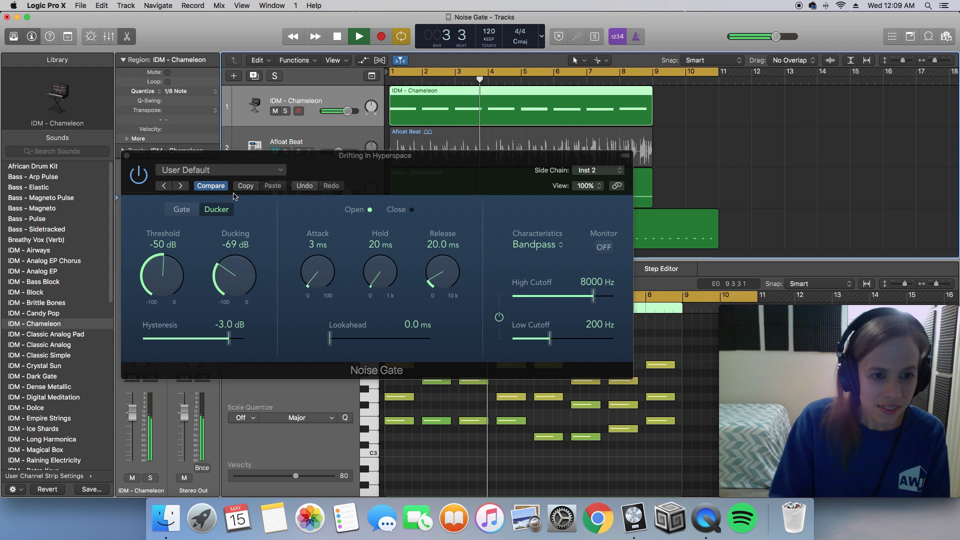
drag(238, 164, 238, 144)
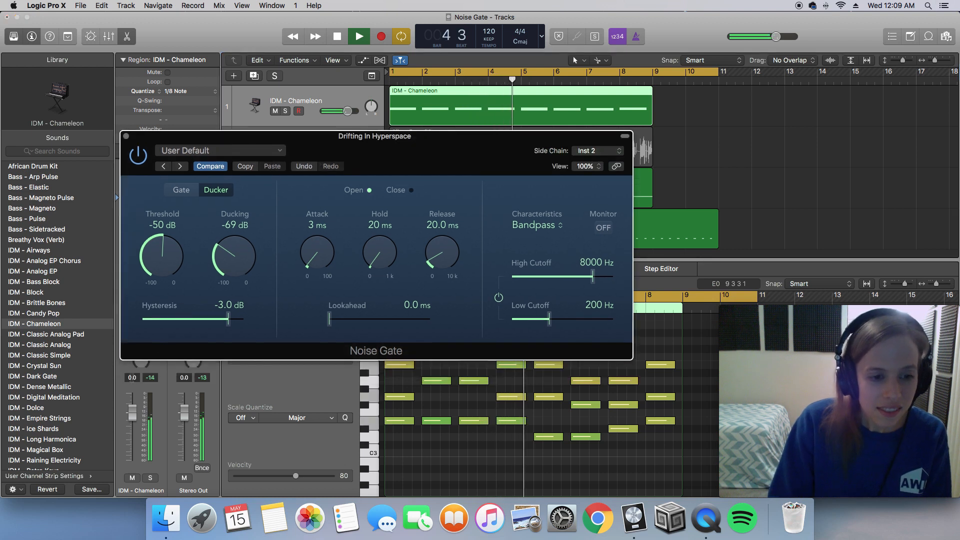
Set the IDM - Chameleon track's volume to -3 dB and move the Noise Gate window up, clear of the channel strip
text(-3)
key(Return)
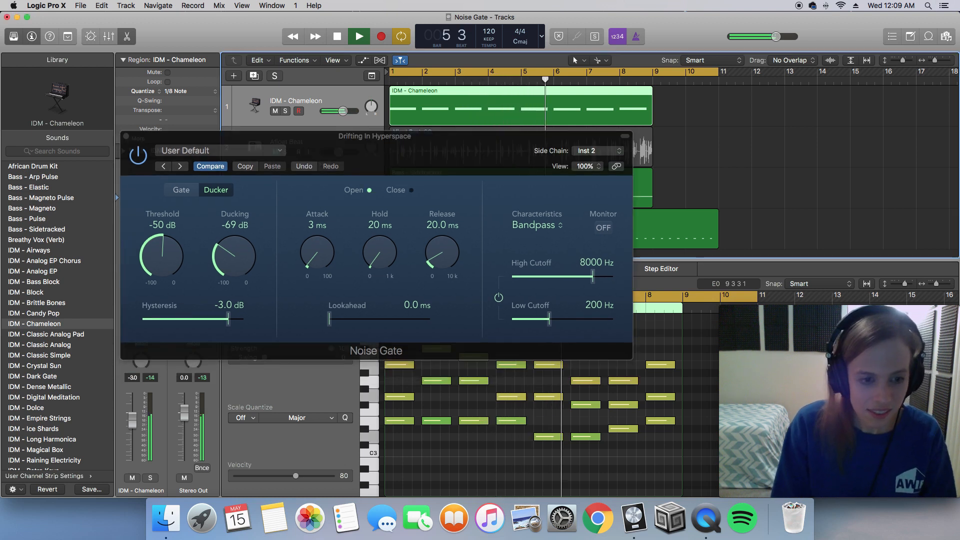
drag(245, 143, 239, 72)
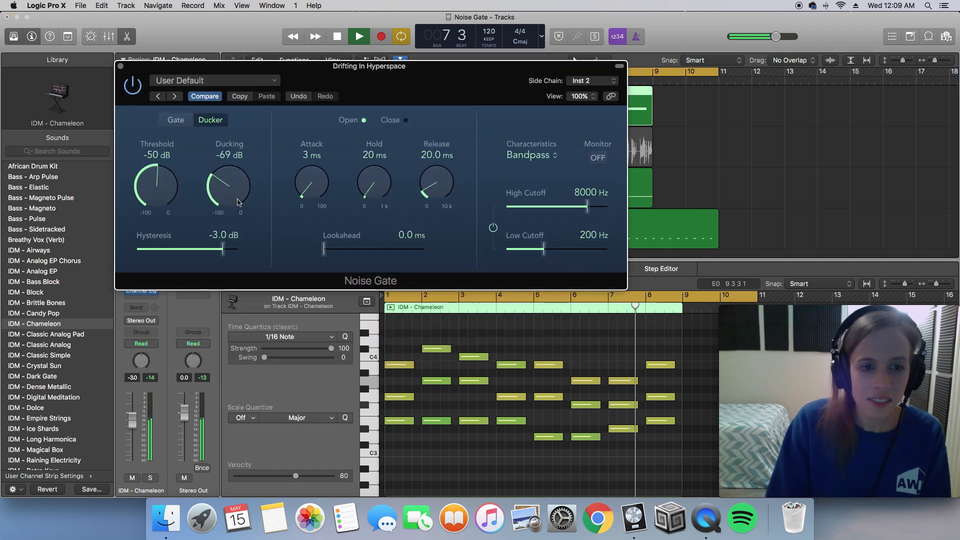
Set the Noise Gate to -12 dB Ducking, 18 ms Attack, 90 ms Hold and 224.5 ms Release during playback
drag(237, 197, 237, 129)
drag(225, 191, 226, 183)
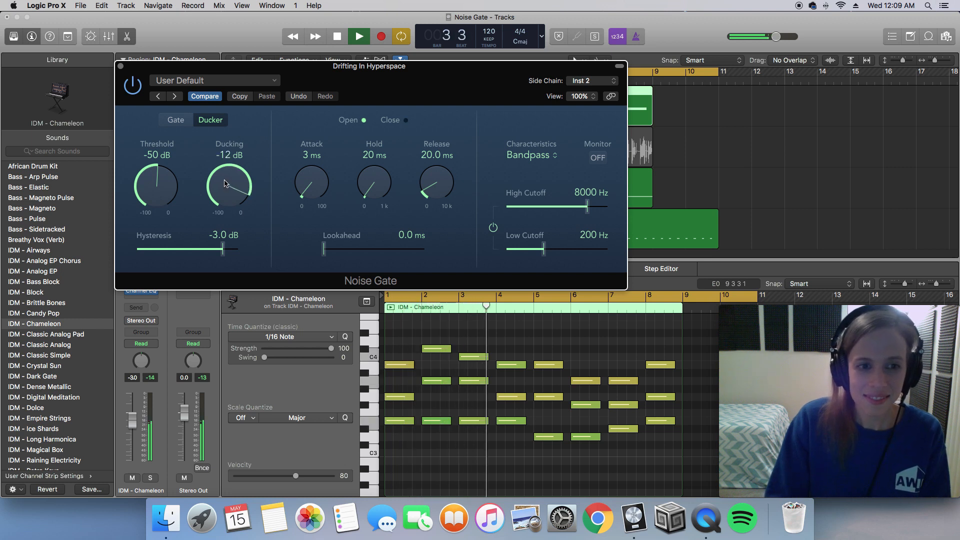
drag(428, 190, 419, 139)
drag(383, 178, 379, 164)
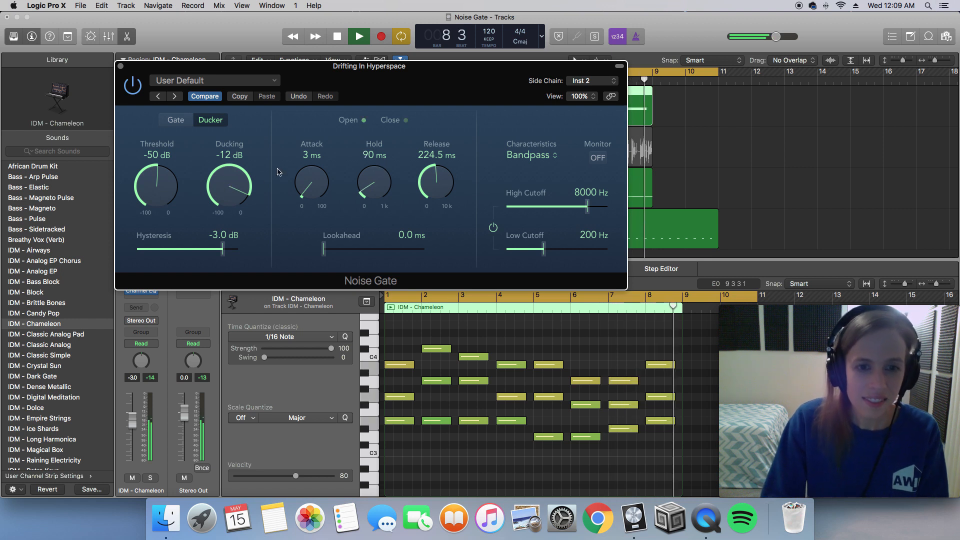
drag(315, 188, 313, 164)
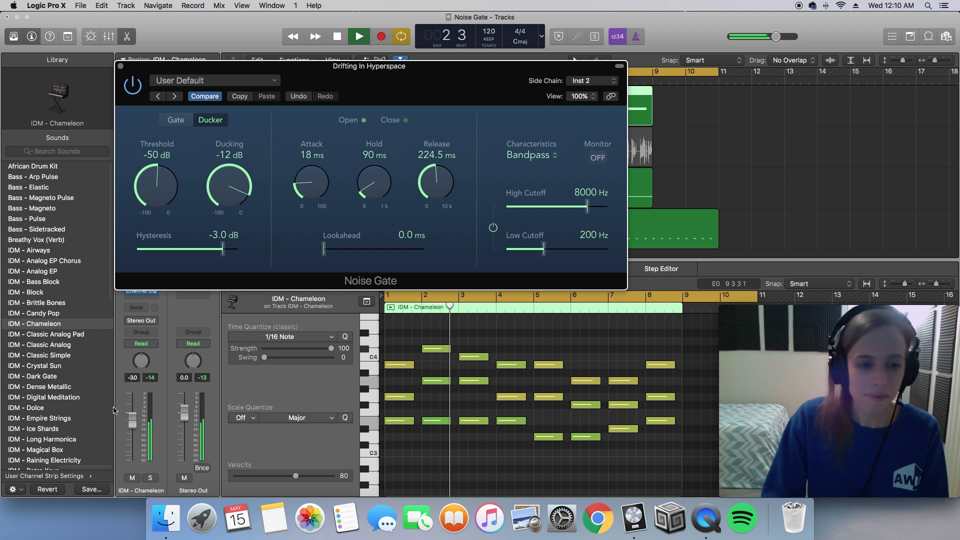
Lower the IDM - Chameleon track's volume to -5.2 dB, set the Noise Gate's Attack to 27 ms, and stop playback
drag(132, 421, 132, 426)
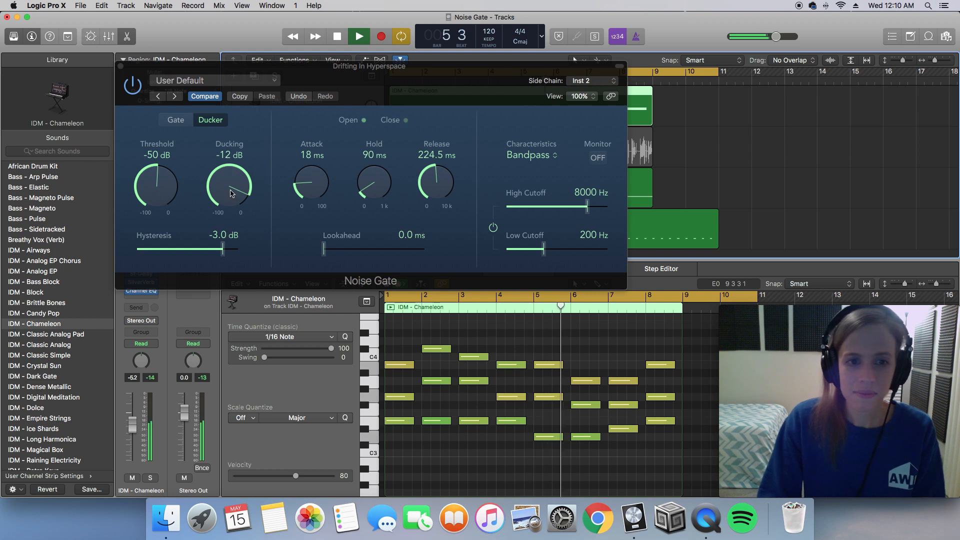
drag(305, 191, 309, 179)
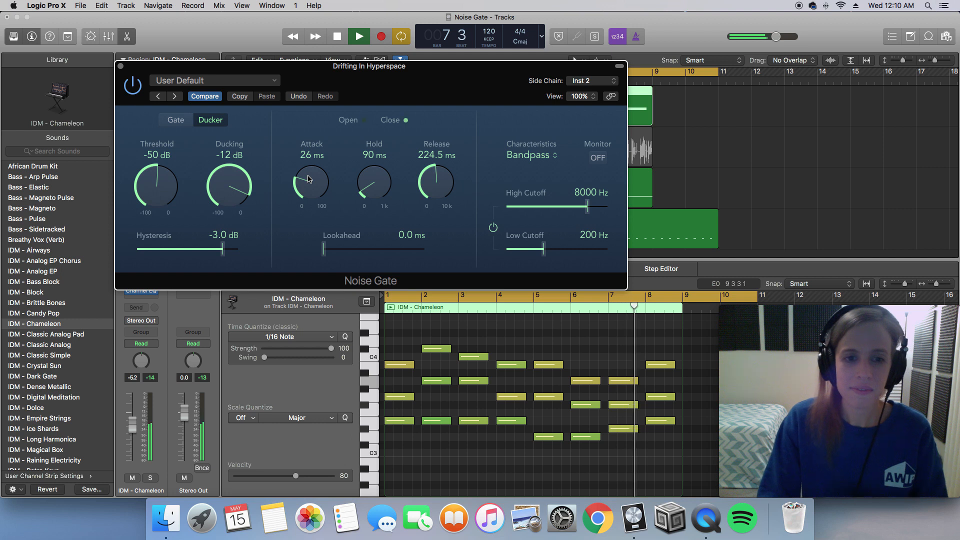
drag(309, 179, 309, 189)
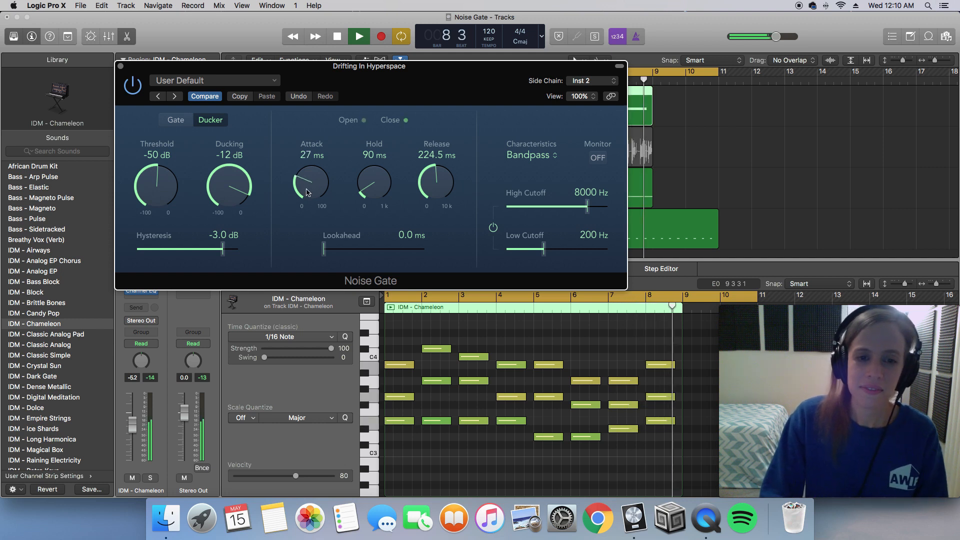
key(space)
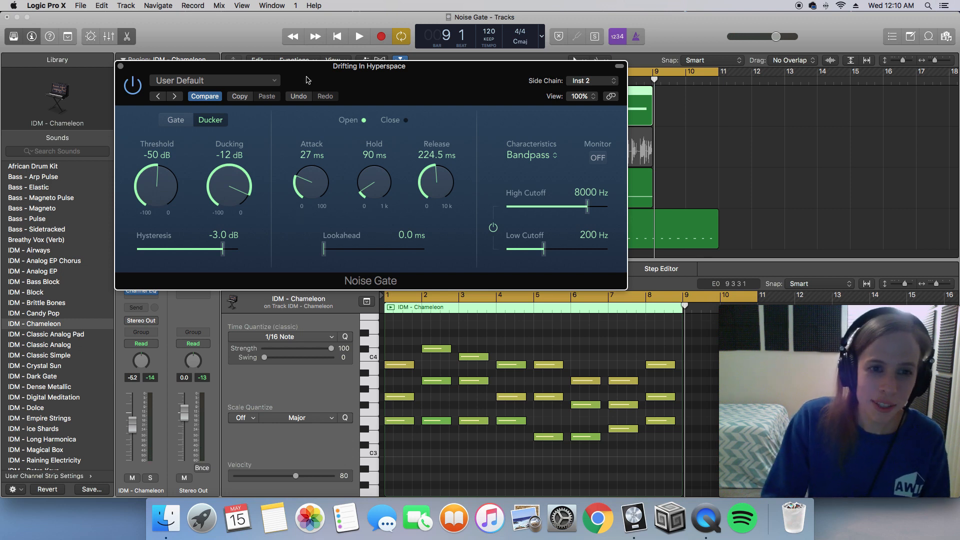
Mute the IDM - Chameleon track and restart playback with the Noise Gate window clear of the channel strip
drag(307, 80, 309, 145)
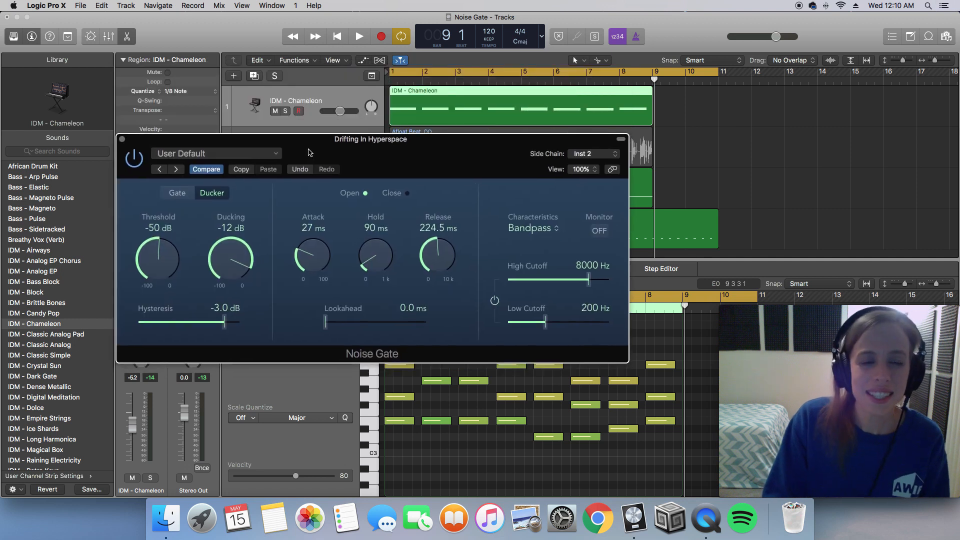
click(278, 111)
drag(312, 142, 310, 76)
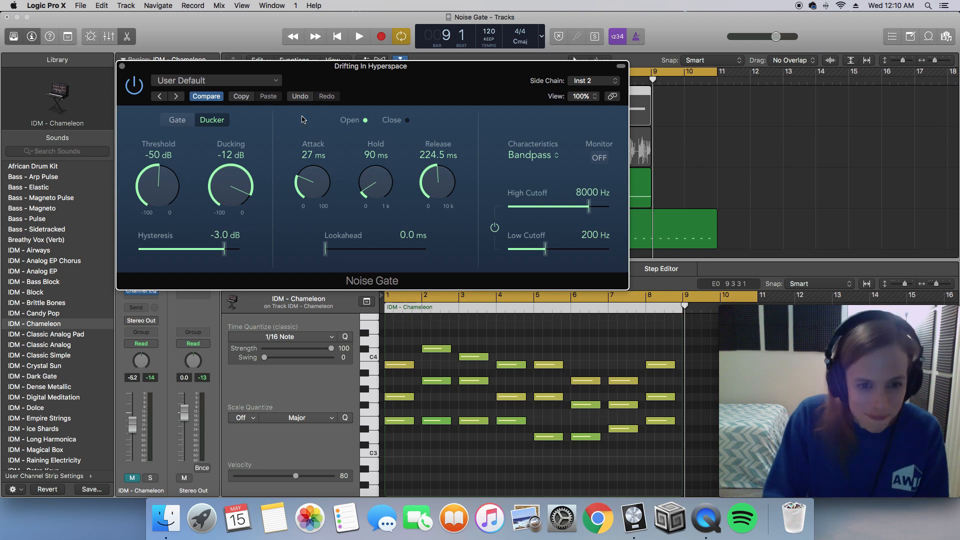
key(space)
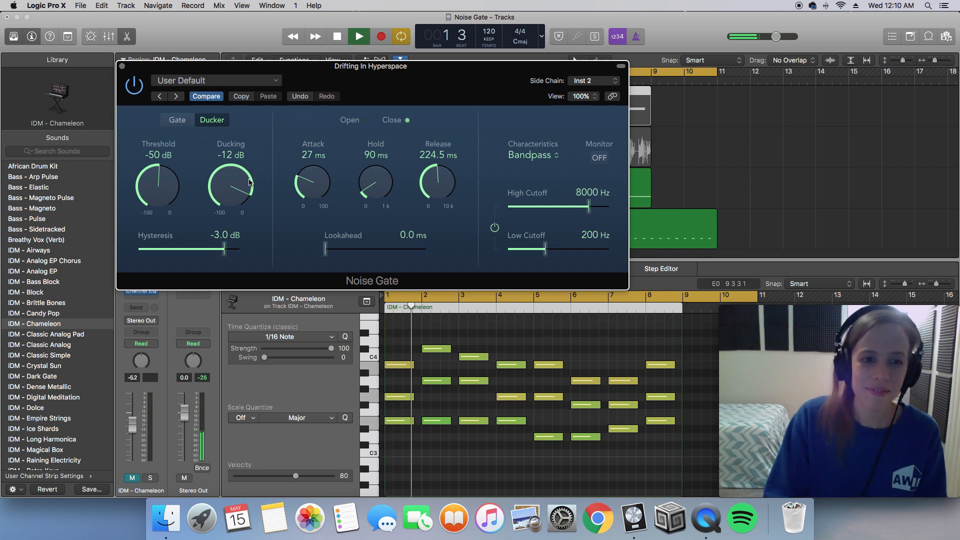
Set the Noise Gate to -32 dB Ducking, 5 ms Attack, 20 ms Hold and 14 ms Release during playback
drag(231, 175, 228, 205)
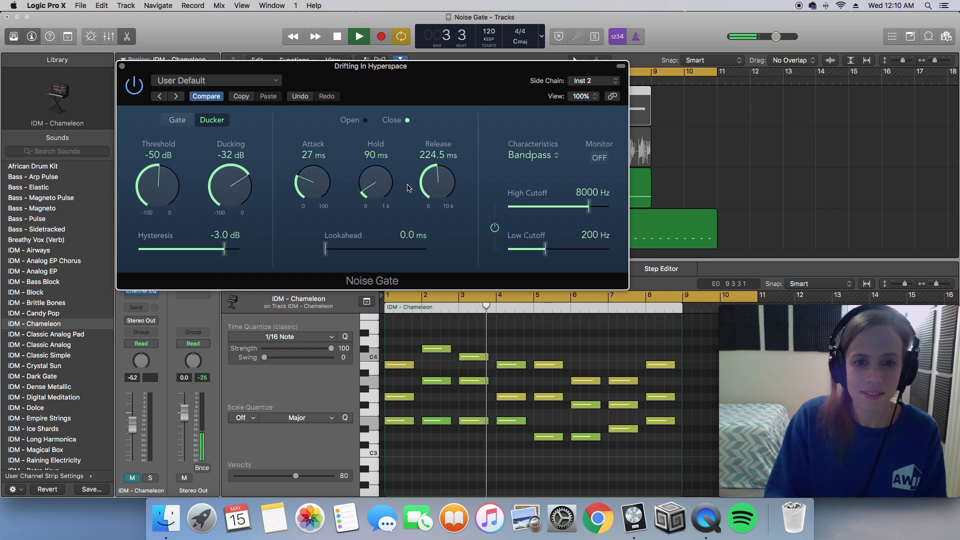
mouse_move(387, 189)
mouse_down()
mouse_move(385, 133)
mouse_move(375, 198)
mouse_up()
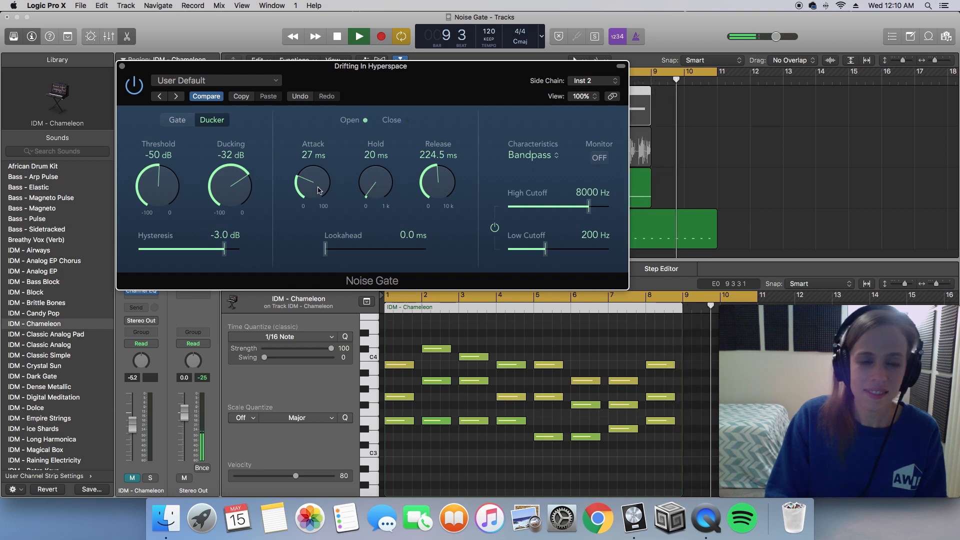
drag(322, 184, 320, 217)
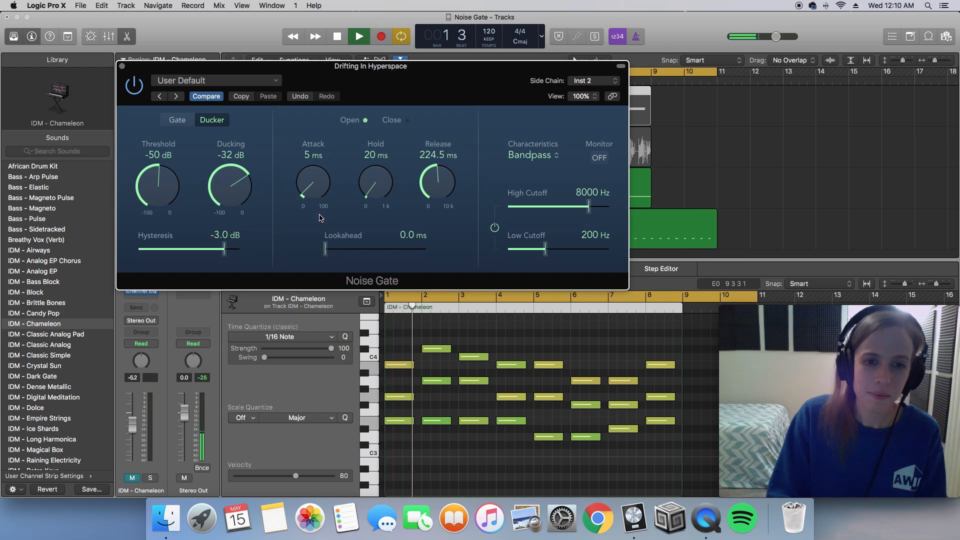
drag(455, 189, 440, 254)
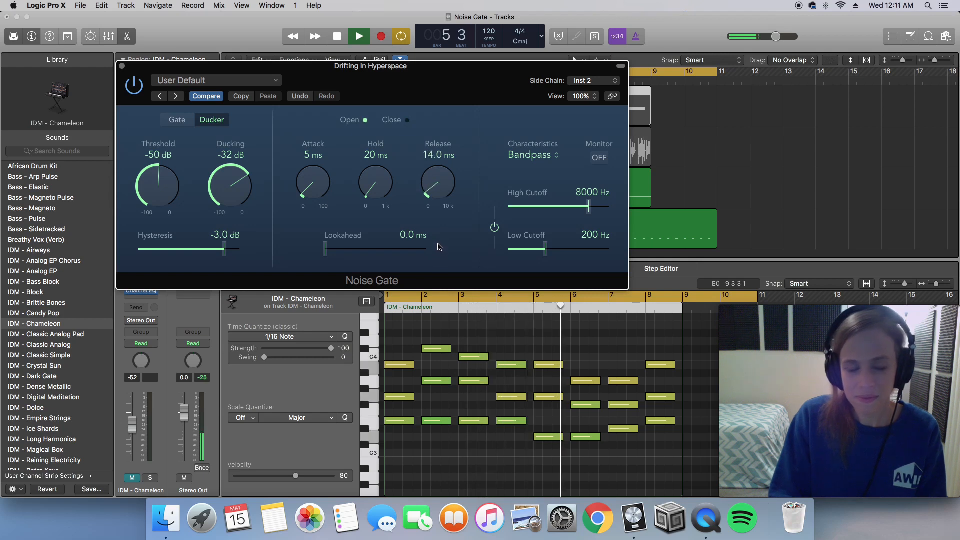
Sweep the Noise Gate's Threshold and return it to -50 dB, with Ducking at -30 dB, Attack at 3 ms and Release at 20 ms
mouse_move(234, 188)
mouse_down()
mouse_move(231, 166)
mouse_move(228, 175)
mouse_up()
drag(170, 186, 172, 143)
drag(158, 187, 154, 238)
drag(228, 190, 225, 202)
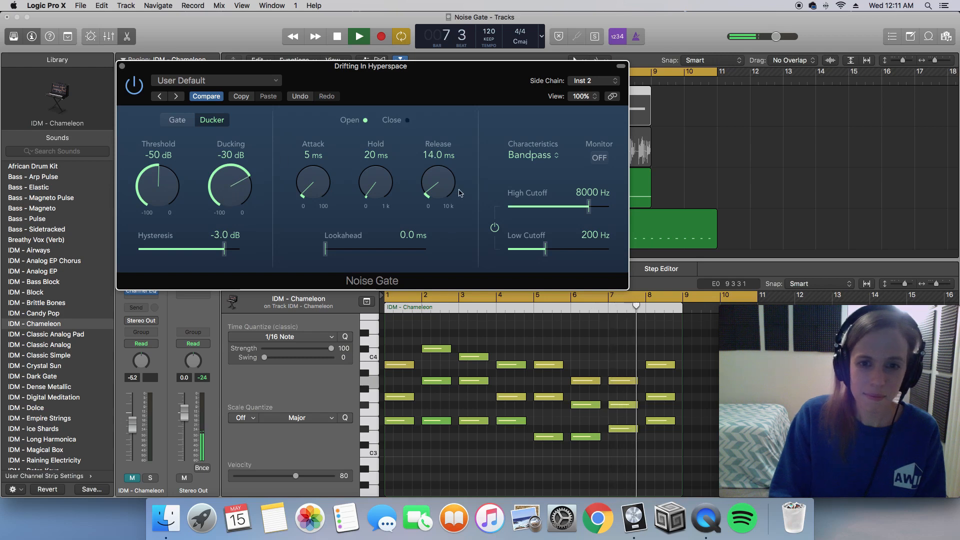
drag(447, 187, 421, 181)
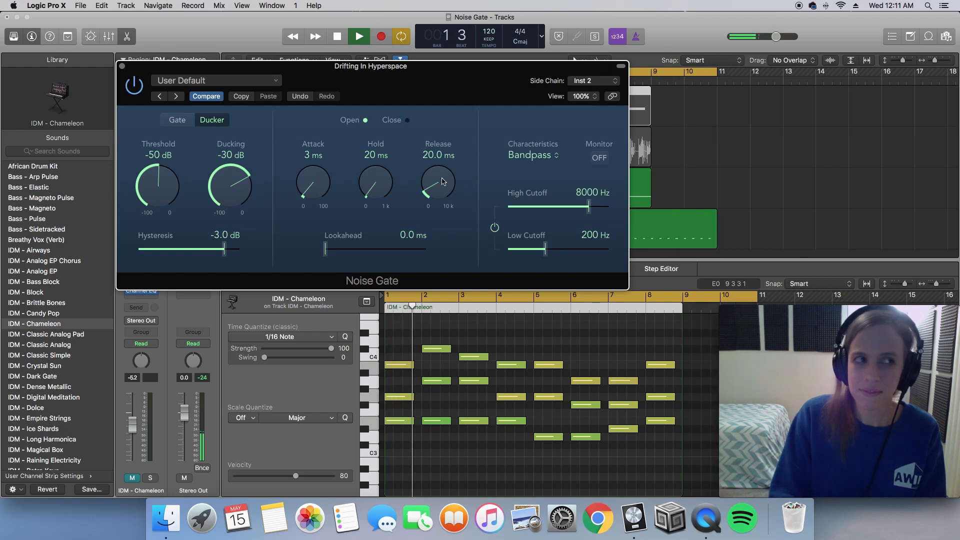
Try the Noise Gate's Ducking at -14 dB, stop playback, and set Ducking to -31 dB
drag(228, 183, 233, 166)
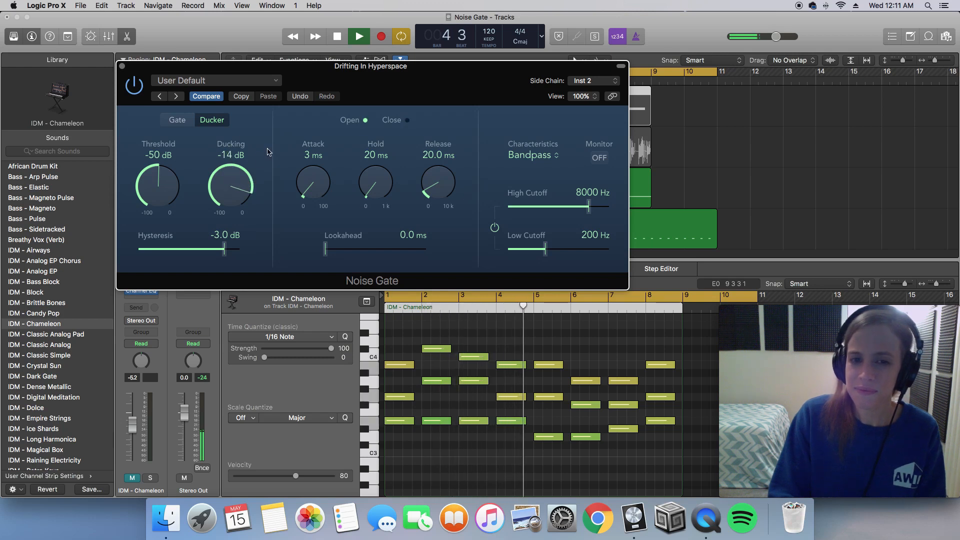
key(space)
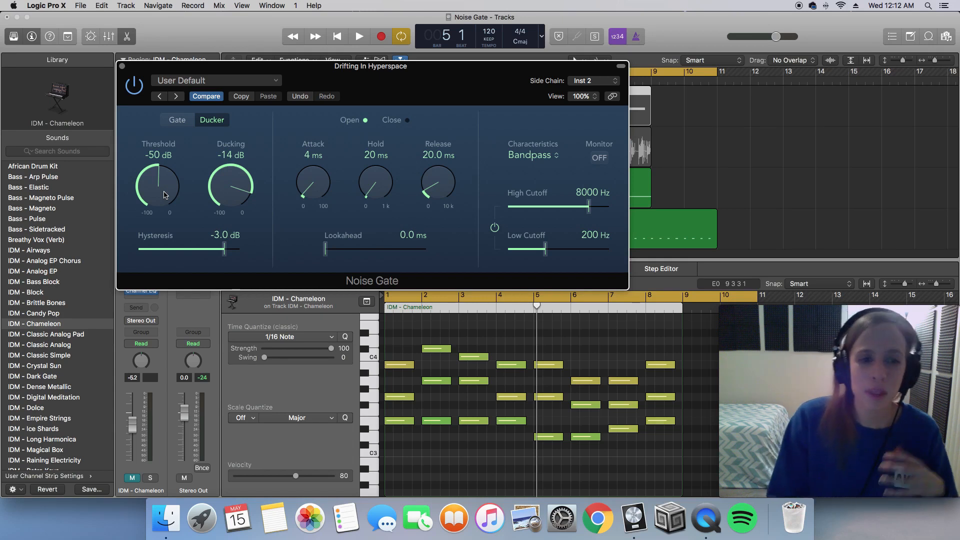
drag(162, 141, 162, 139)
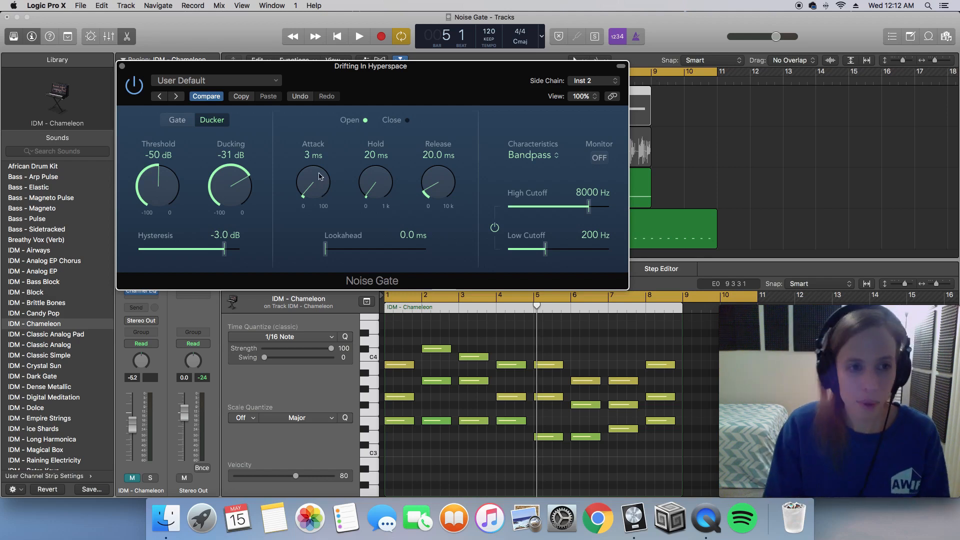
Close the Noise Gate and open the Compressor on the Drifting In Hyperspace track
click(122, 67)
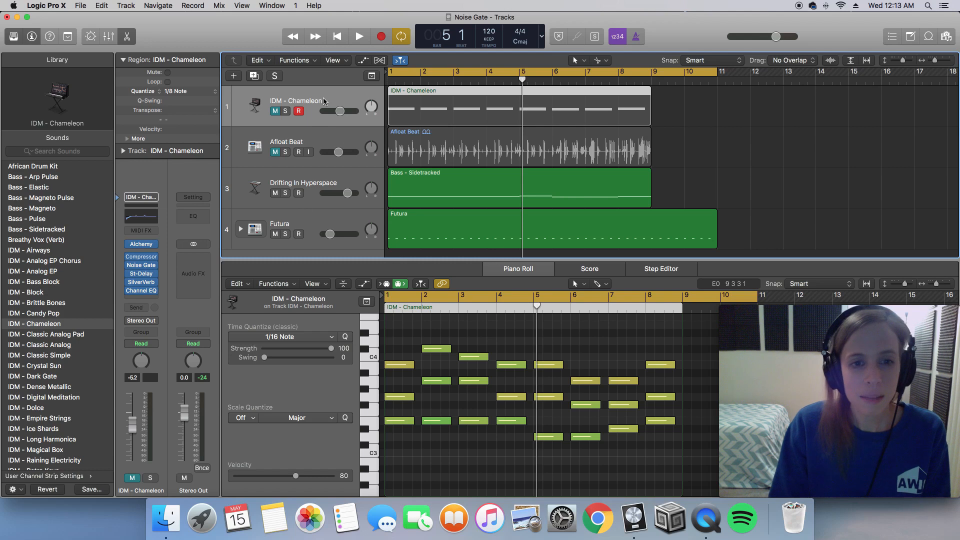
click(338, 177)
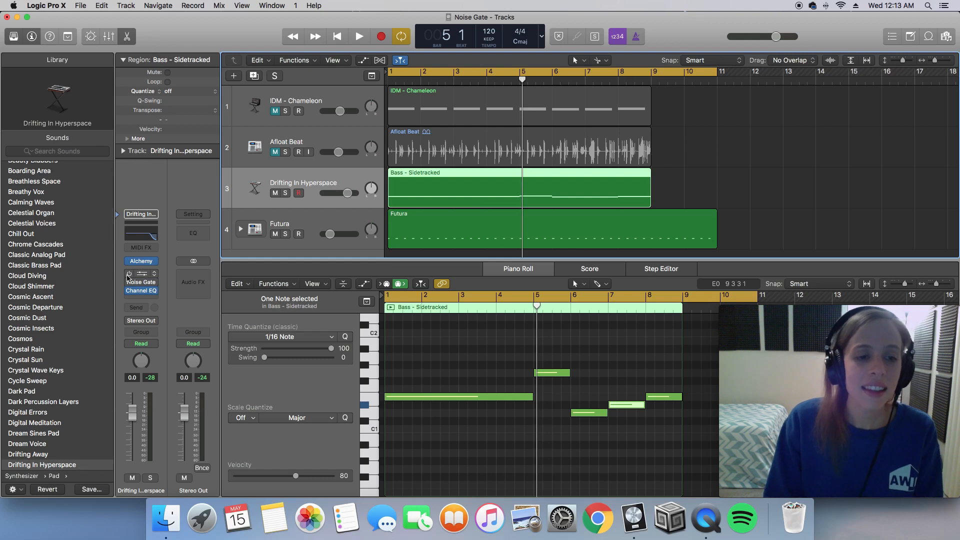
click(141, 275)
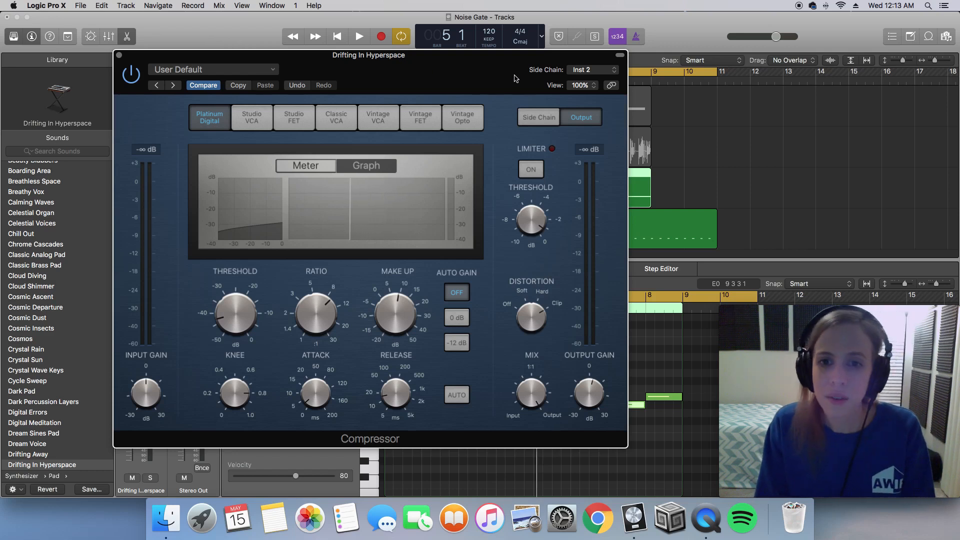
Choose Kick 1 - Futura (Inst 2) as the Compressor's side chain and toggle automatic release on and back off
click(590, 70)
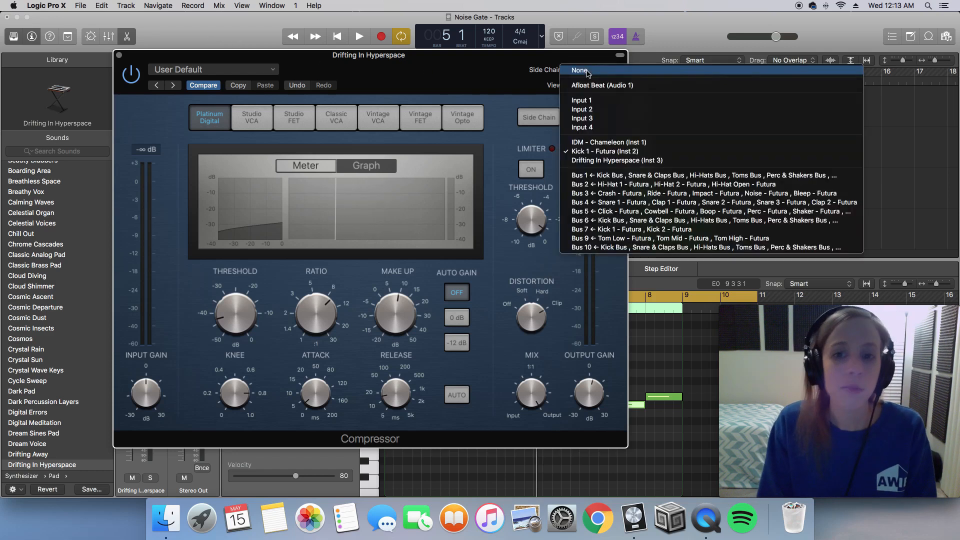
click(599, 152)
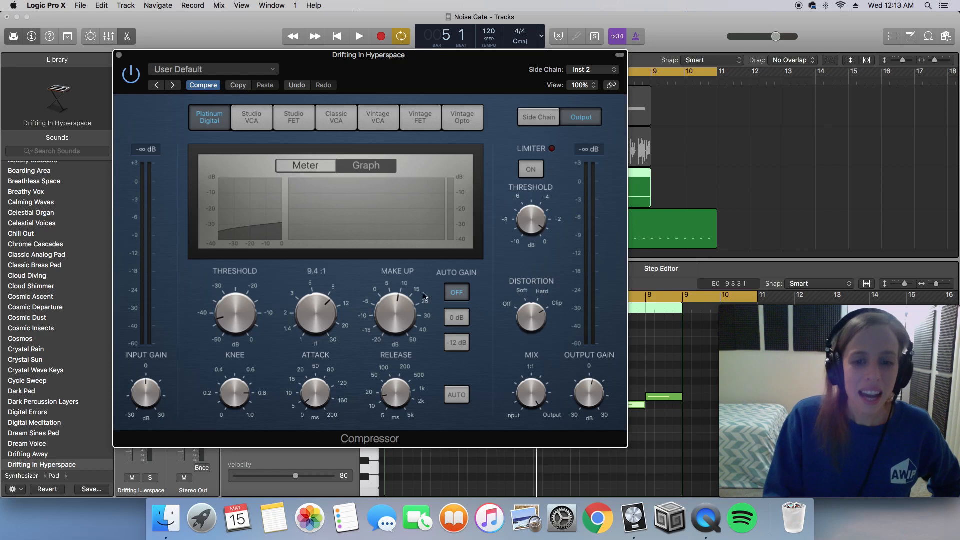
click(455, 402)
click(455, 401)
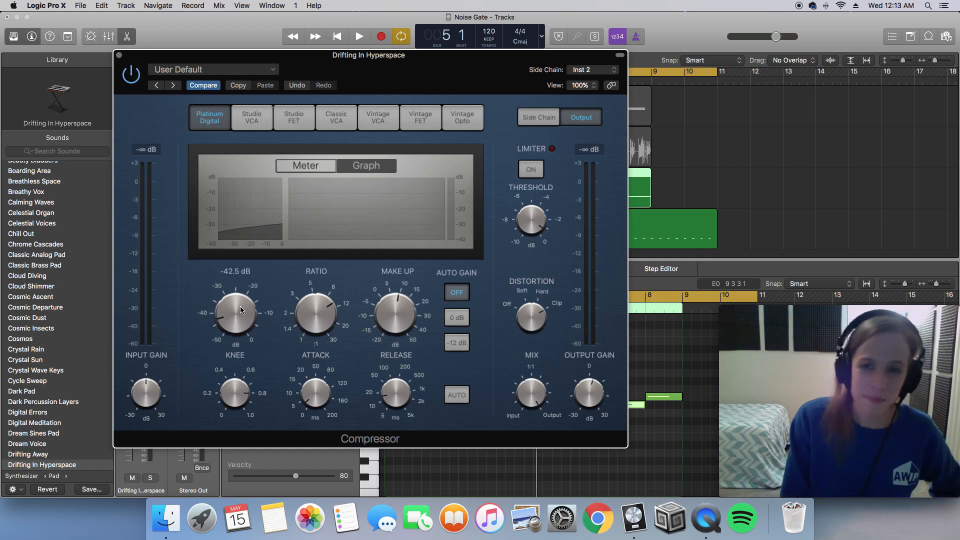
Start playback and sweep the Compressor's Threshold up to -10.5 dB and back down to -42.6 dB
key(space)
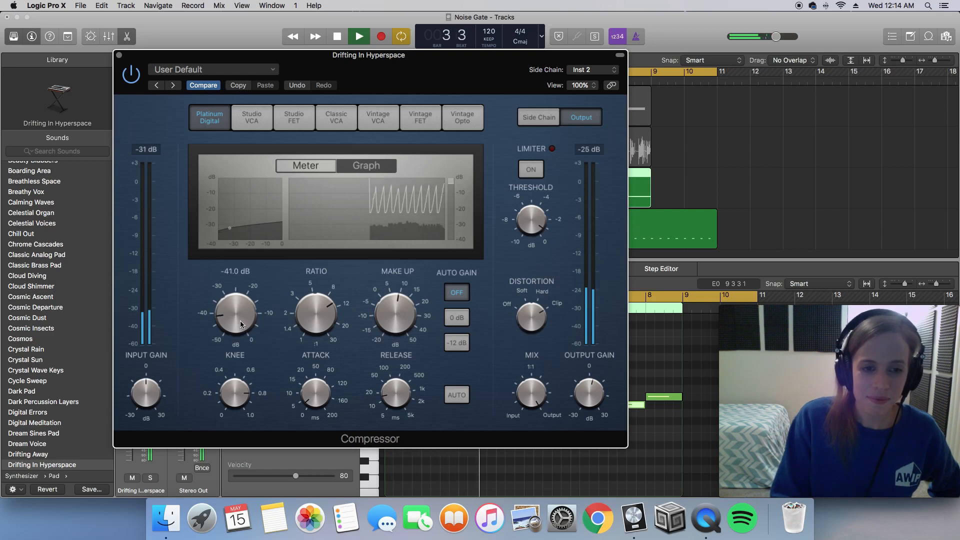
drag(240, 320, 245, 252)
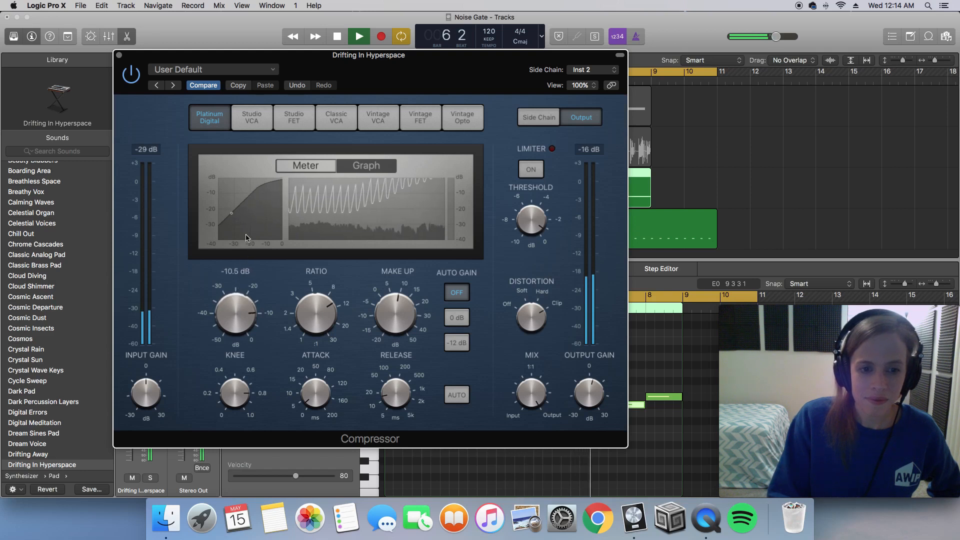
drag(242, 255, 219, 329)
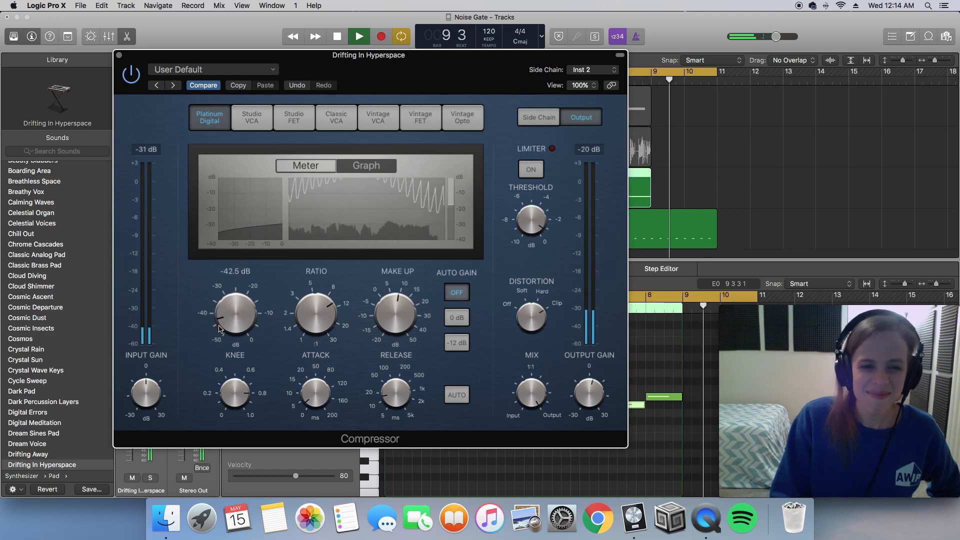
Sweep the Compressor's Ratio down to about 2:1 and back up, setting the Threshold to -44 dB in between
mouse_move(318, 315)
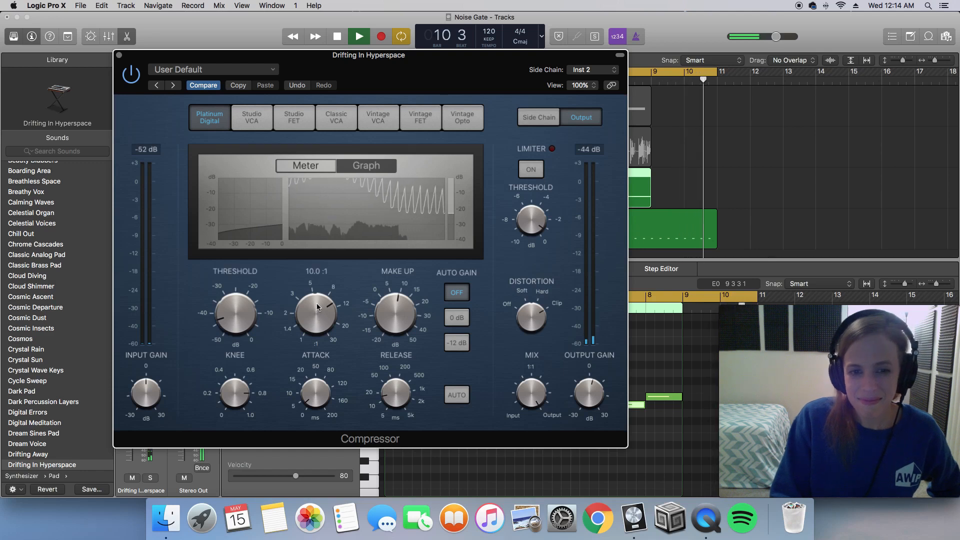
drag(318, 332, 313, 361)
mouse_move(242, 324)
mouse_down()
mouse_move(239, 284)
mouse_move(237, 330)
mouse_up()
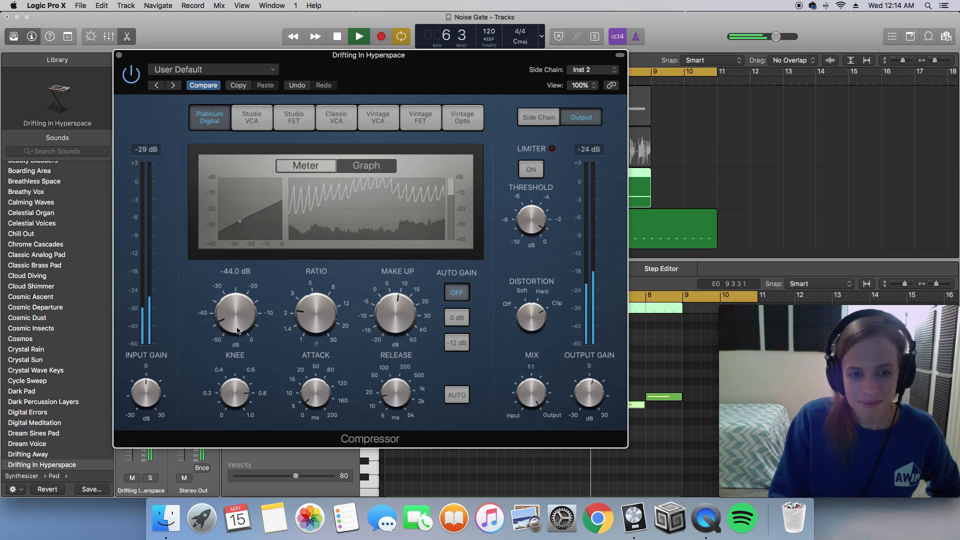
drag(316, 306, 315, 244)
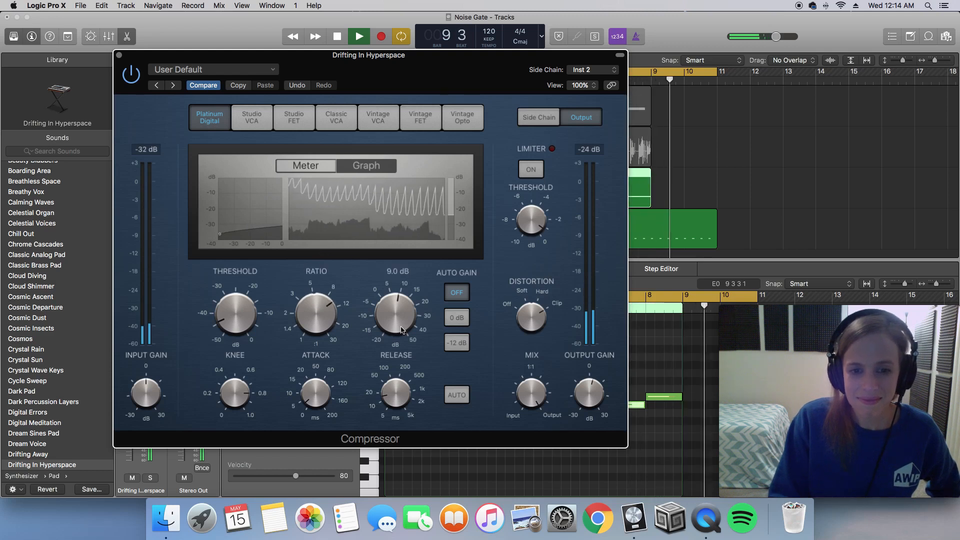
Set the Compressor's Threshold to -43.5 dB and raise its Attack to 140 ms during playback
drag(239, 319, 236, 317)
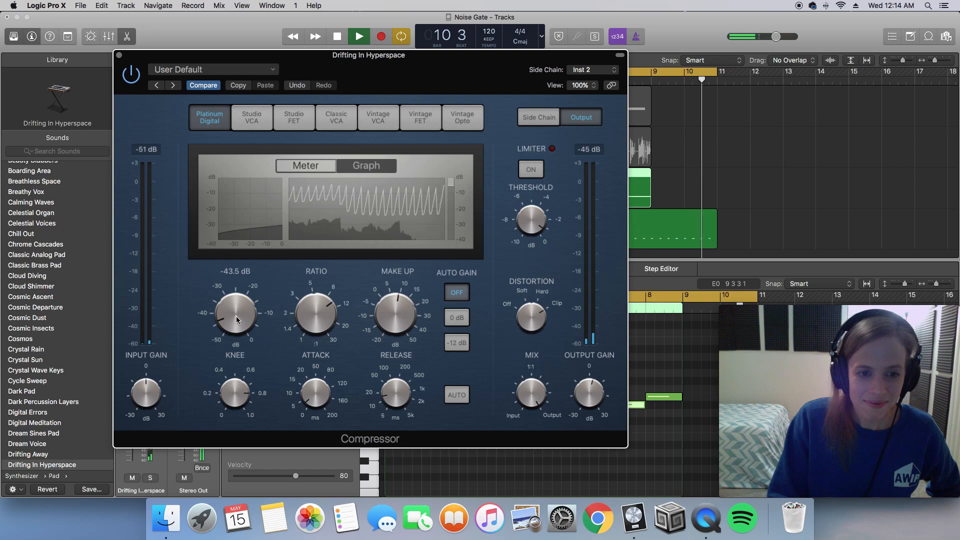
mouse_move(321, 387)
drag(321, 386, 327, 316)
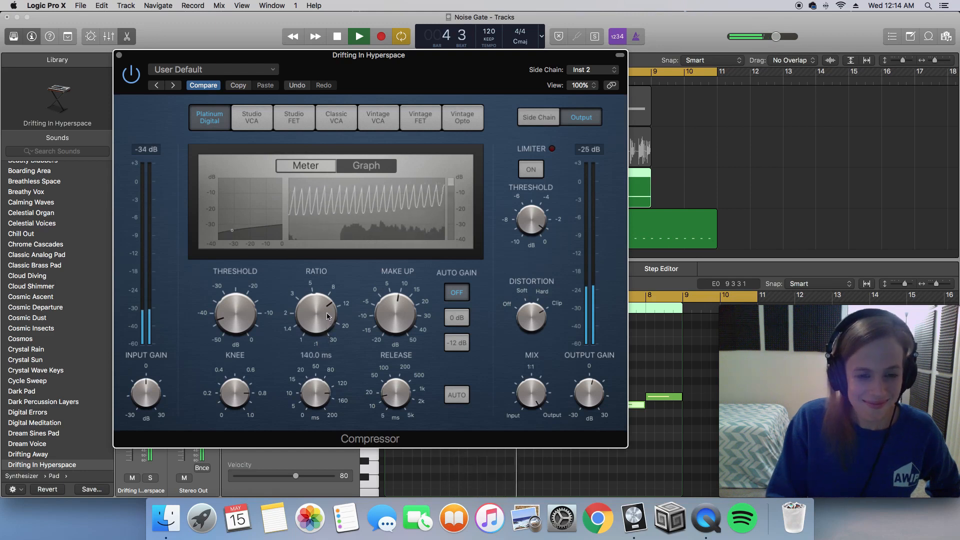
Lower the Compressor's Attack to 2.5 ms, adjust its Release below 16 ms during playback, and close the plug-in
drag(315, 383, 310, 441)
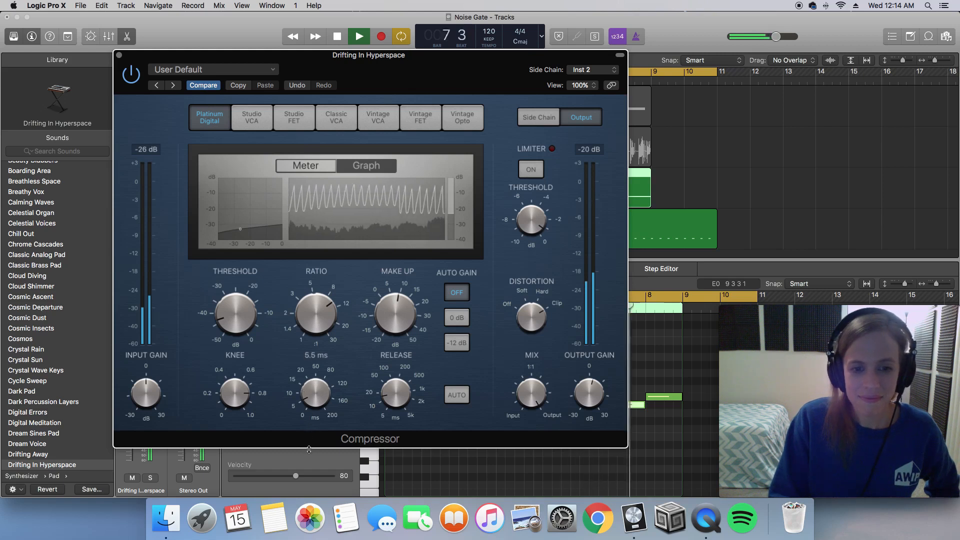
drag(309, 449, 309, 456)
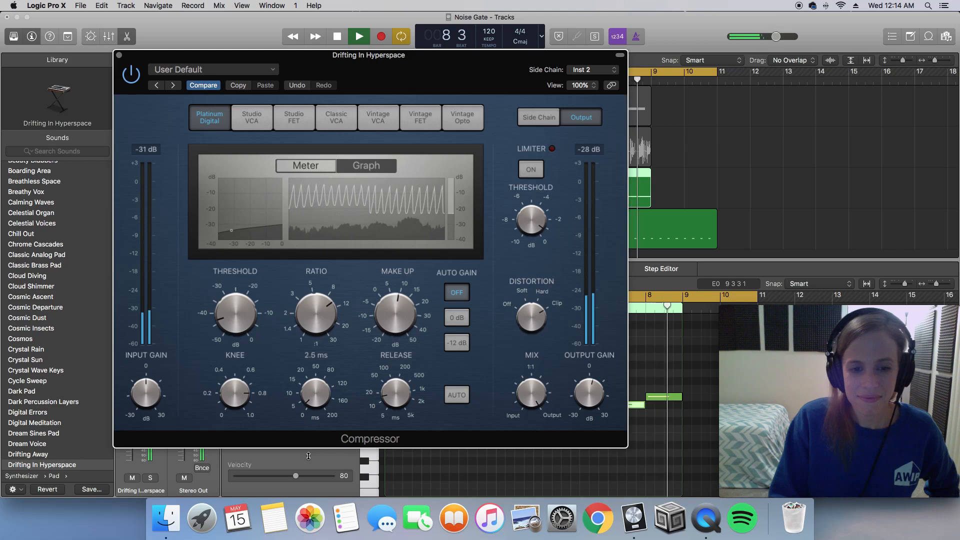
mouse_move(400, 400)
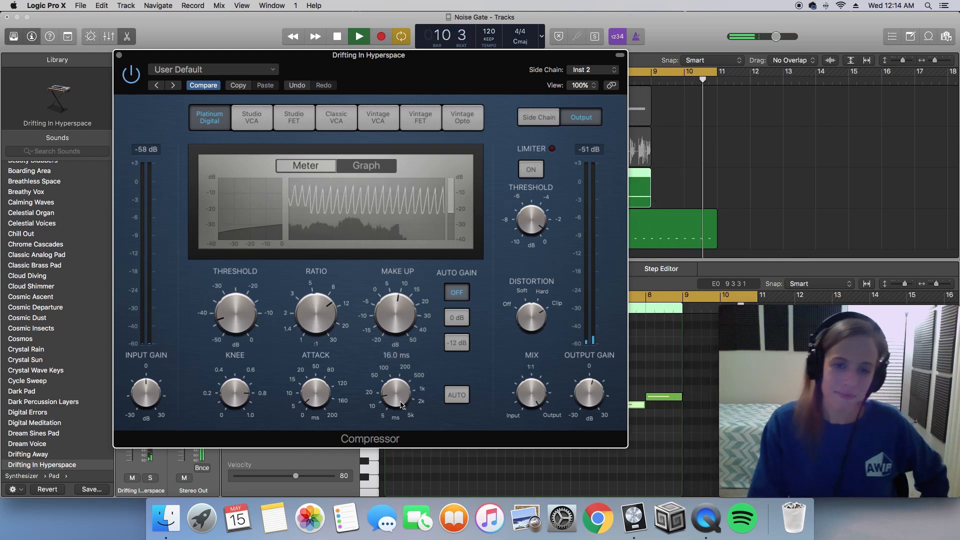
drag(401, 403, 412, 355)
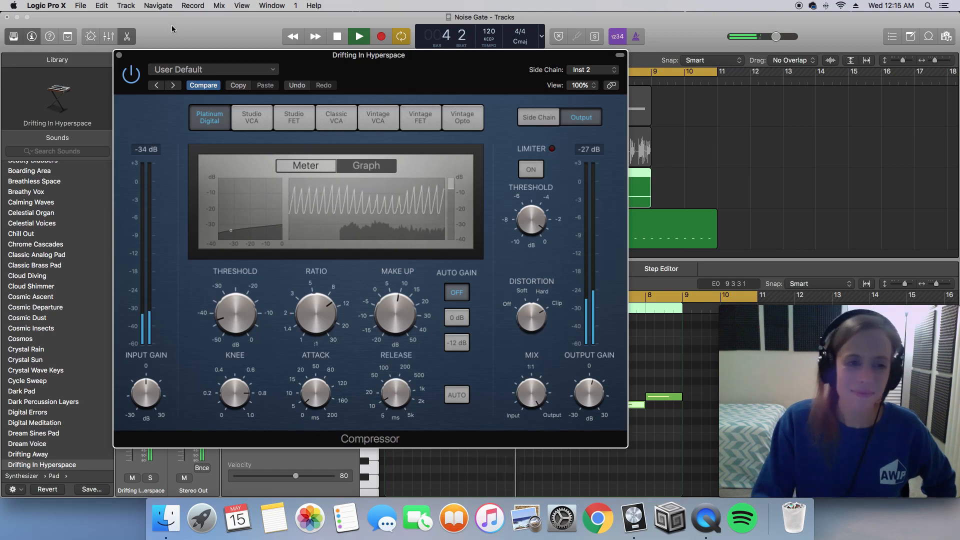
click(119, 55)
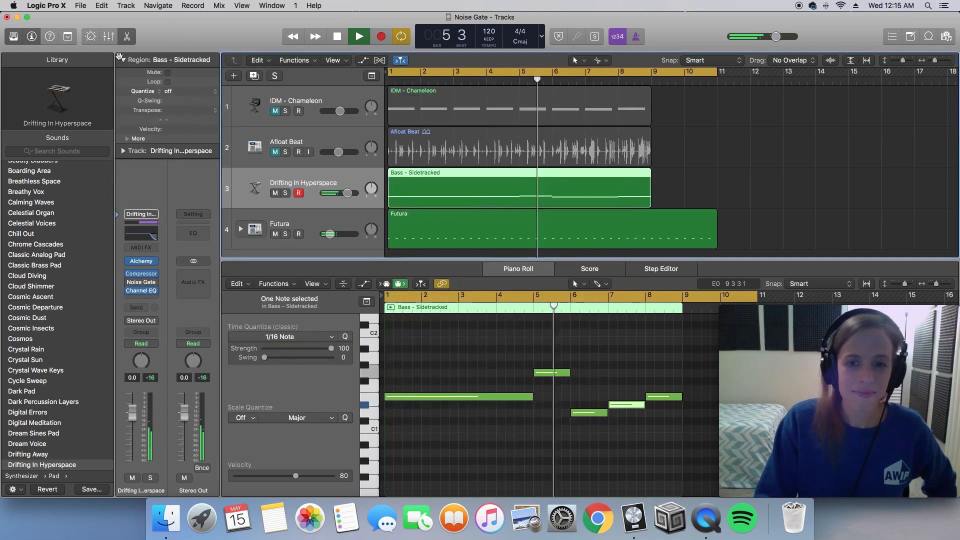
Unmute the IDM - Chameleon track and lower the Futura track's volume to -41.0 dB
click(275, 111)
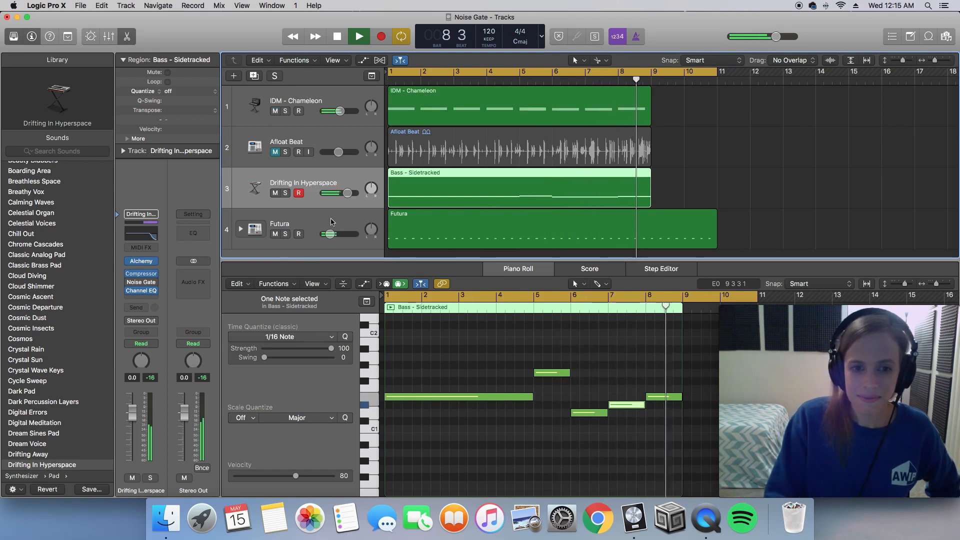
click(310, 234)
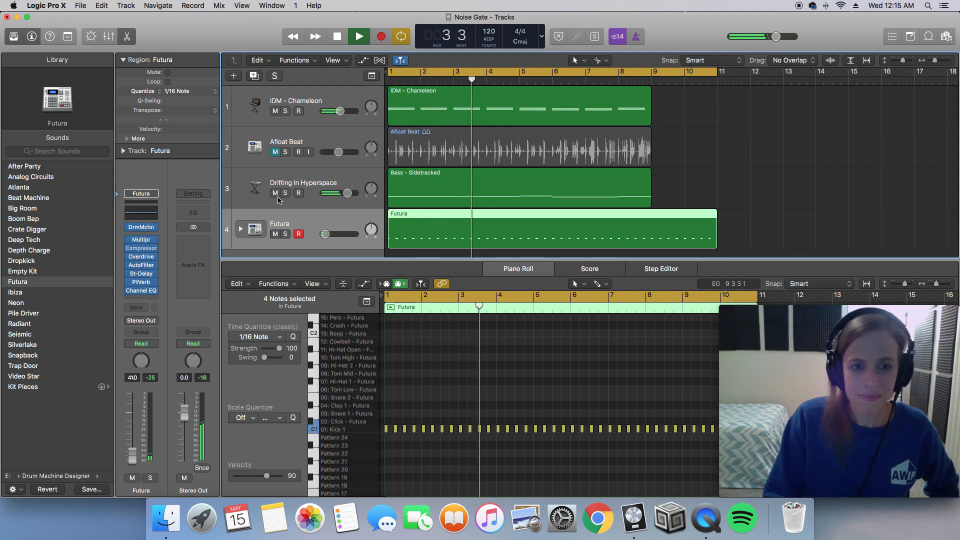
Reopen the Compressor on Drifting In Hyperspace, bring its Ratio down to 8:1 and back up to 10:1, and close it
click(248, 206)
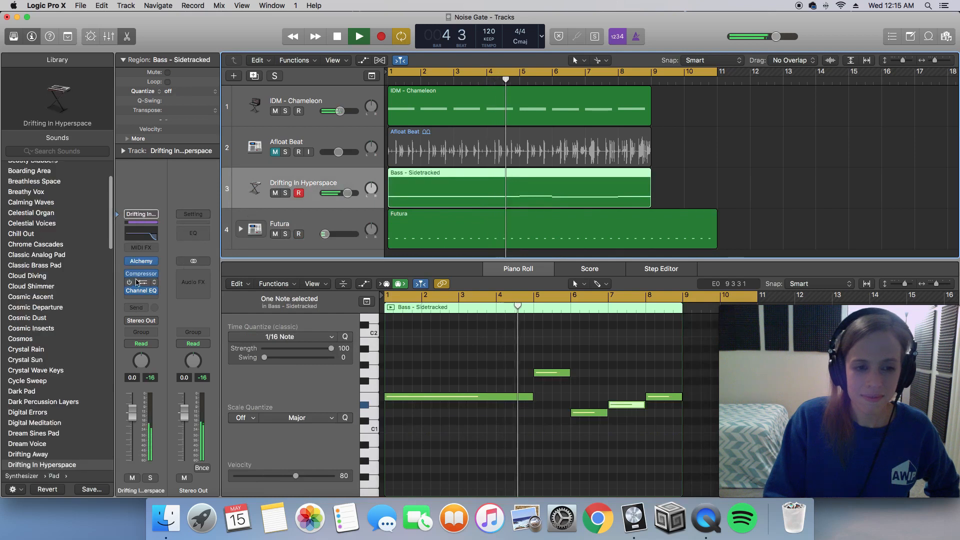
click(141, 273)
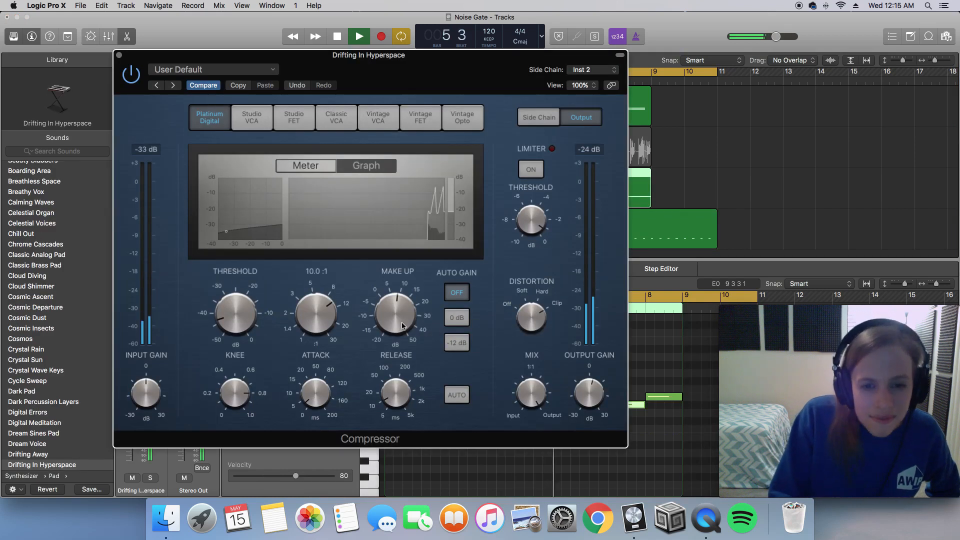
mouse_move(239, 315)
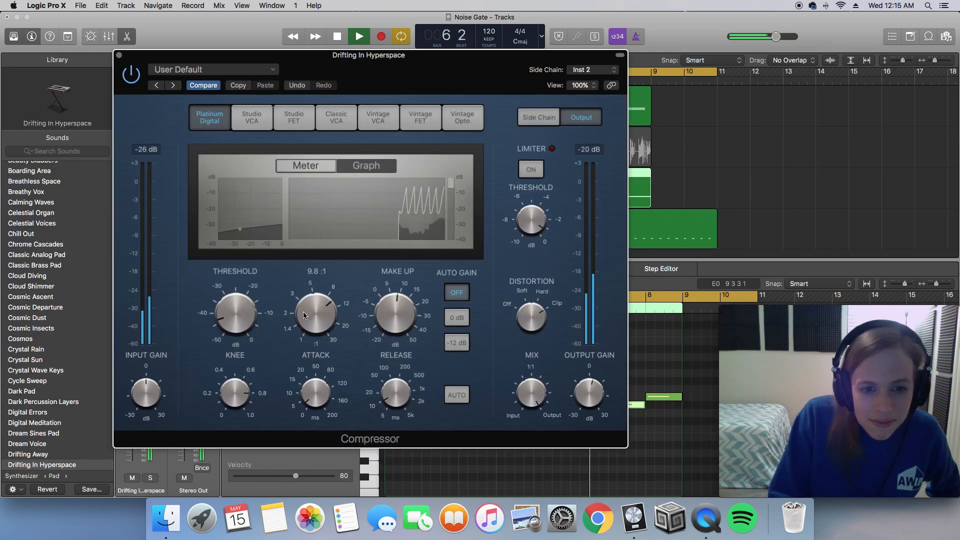
mouse_move(407, 325)
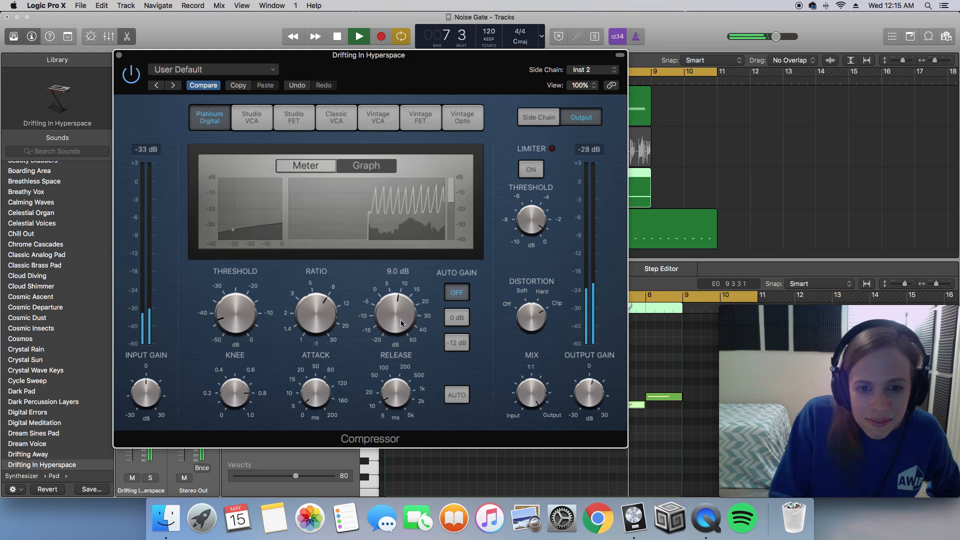
mouse_move(390, 384)
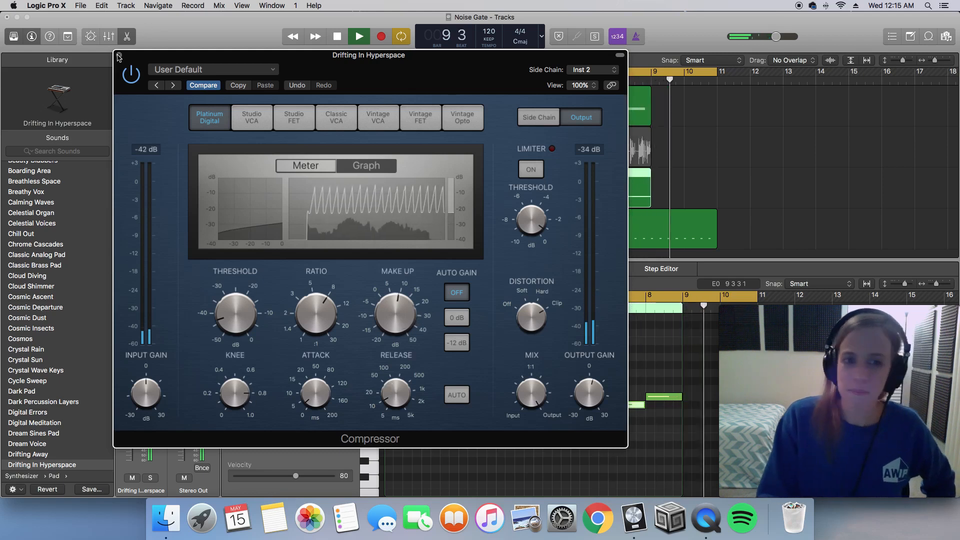
mouse_move(299, 315)
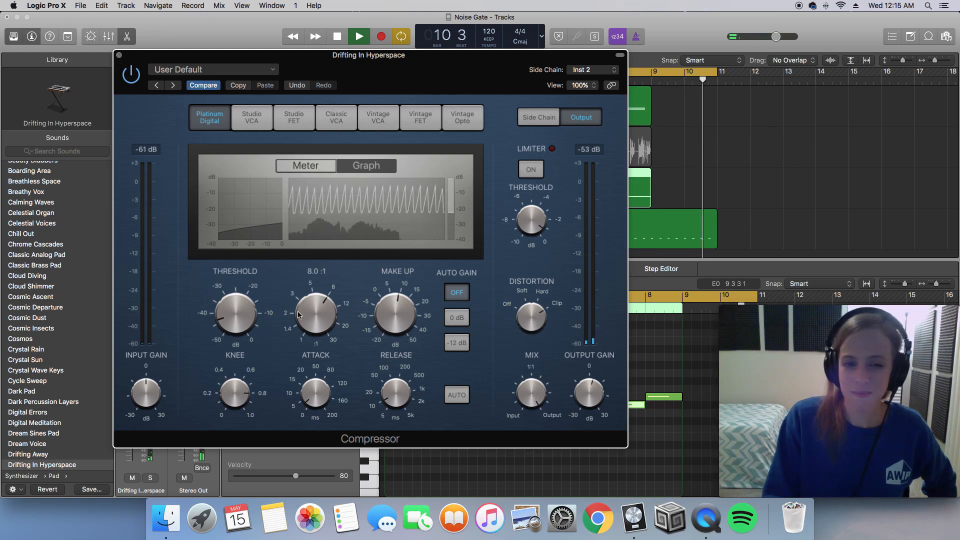
drag(299, 315, 302, 301)
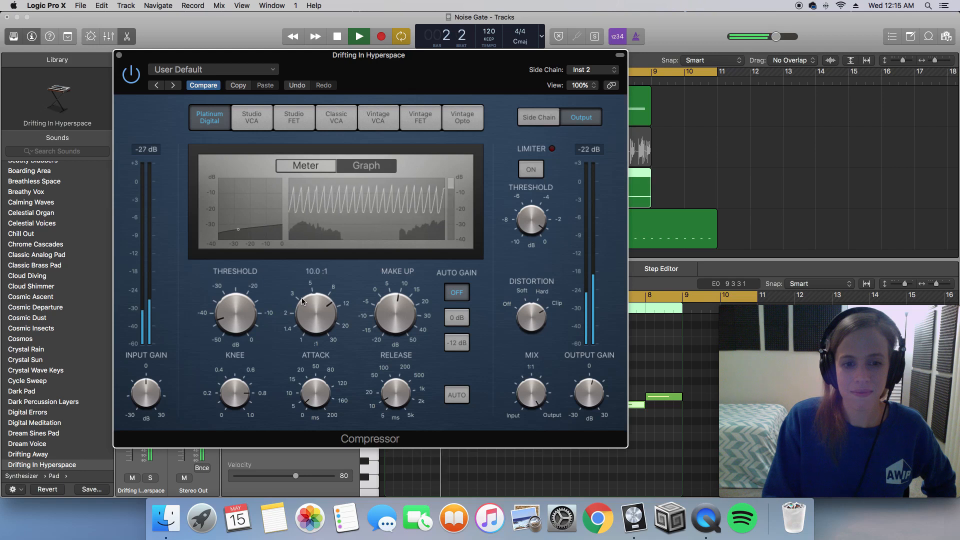
click(118, 55)
Raise the Futura track's volume to -6.0 dB, listen to the mix with the kick audible, and stop playback
key(Down)
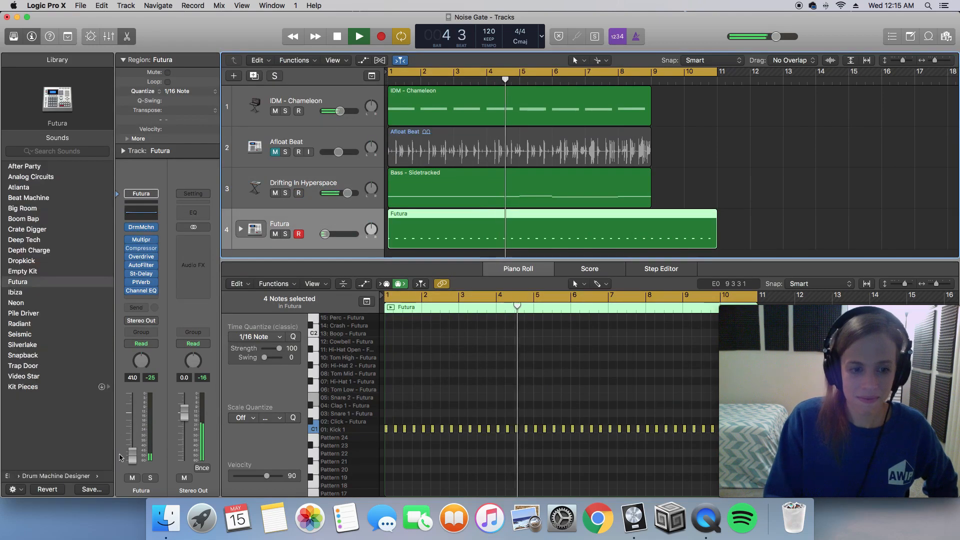
drag(131, 455, 132, 426)
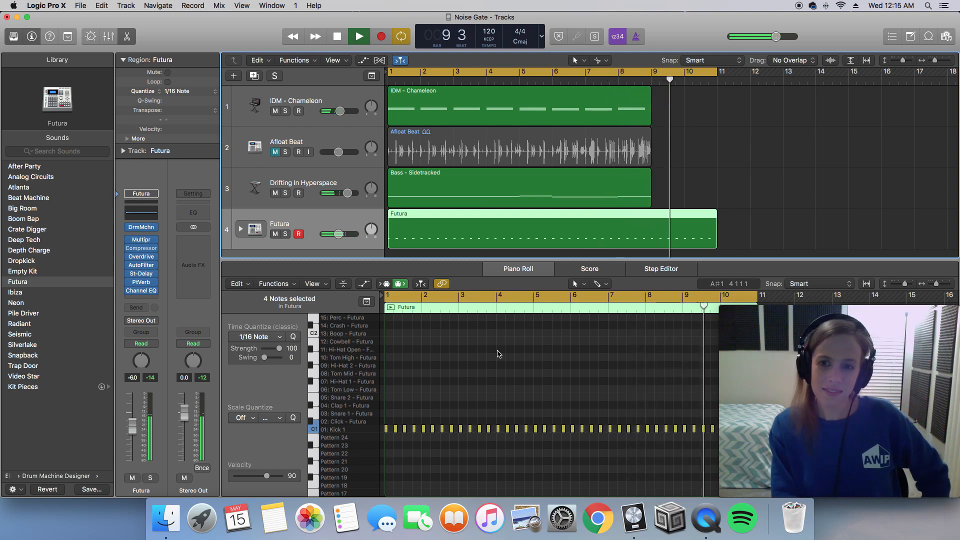
key(space)
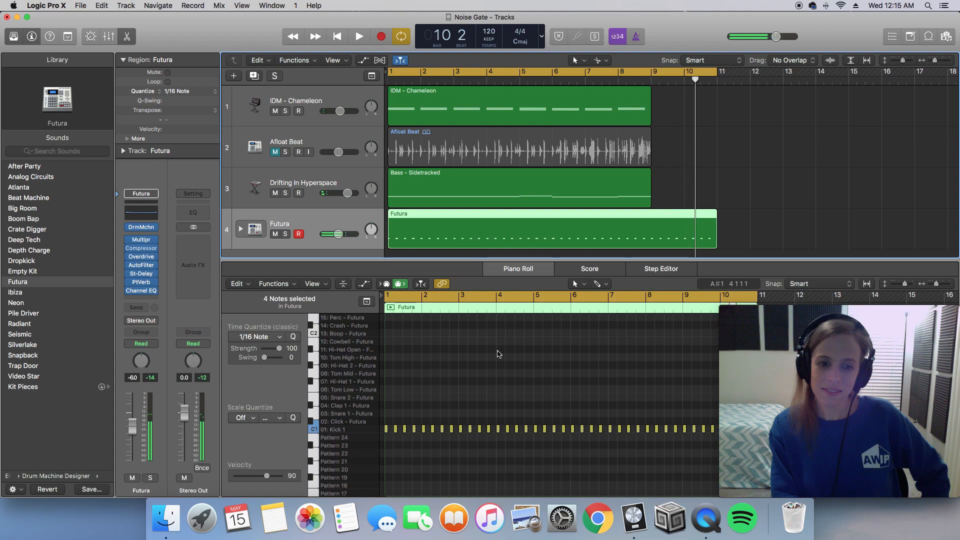